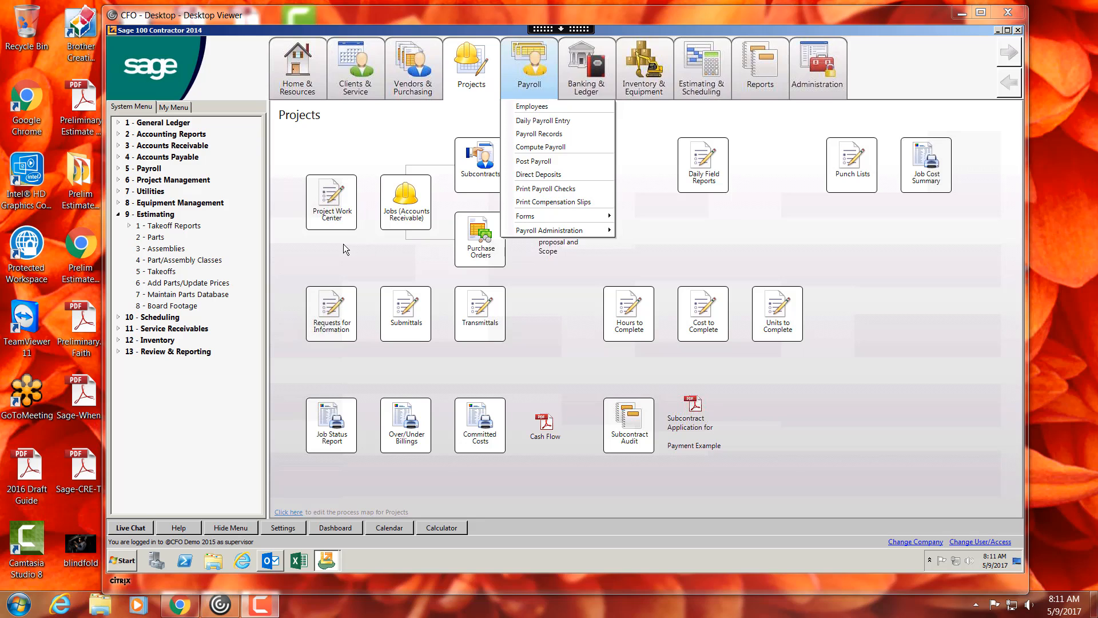
- Open the Takeoffs window from the Estimating menu and maximize it
{"action": "left_click", "coordinate": [343, 243]}
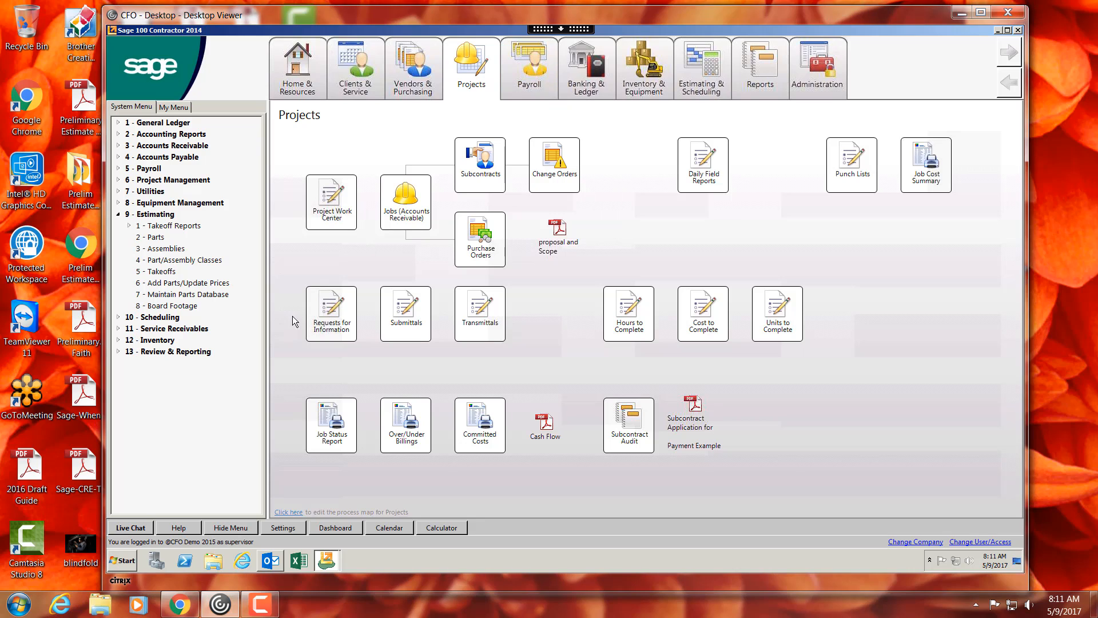
{"action": "left_click", "coordinate": [163, 272]}
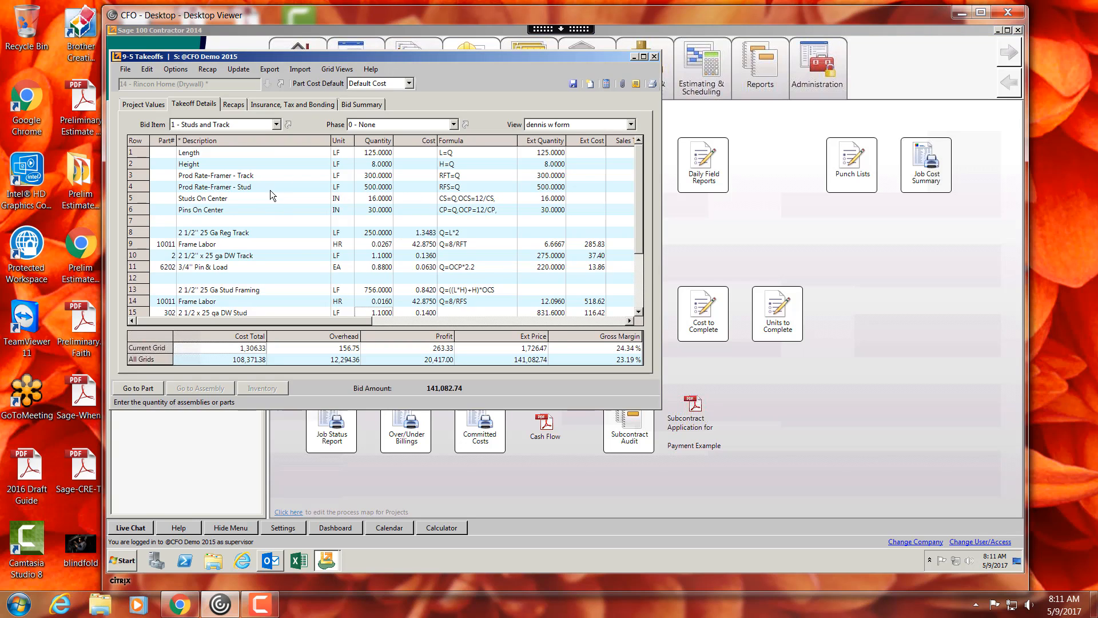
{"action": "left_click", "coordinate": [644, 57]}
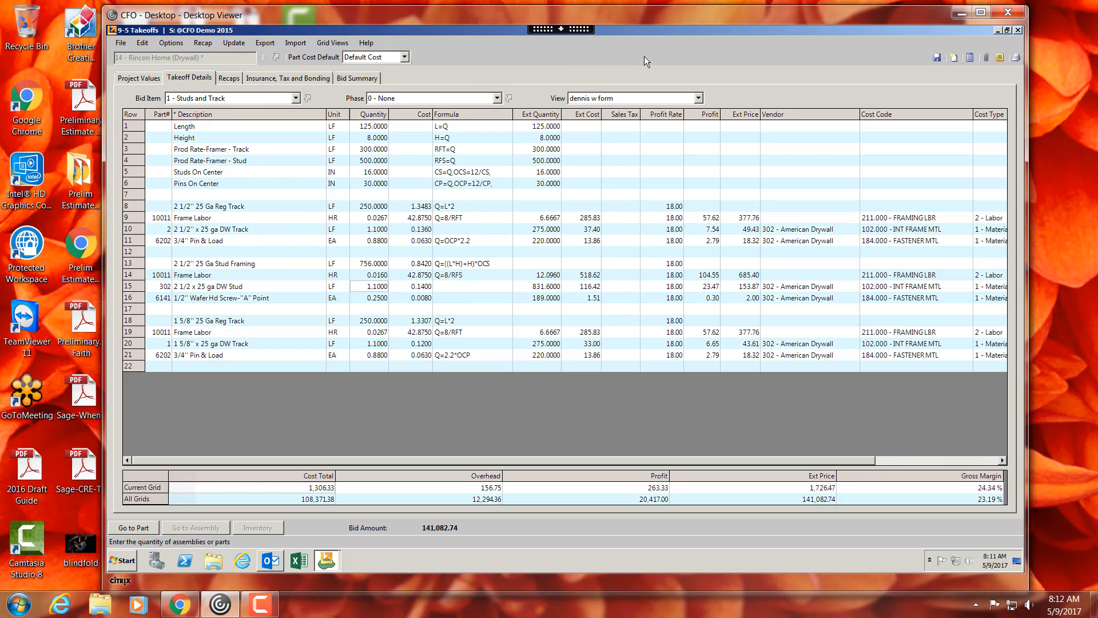
- Switch the bid item to 2 - Drywall Wood Frame
{"action": "left_click", "coordinate": [198, 97]}
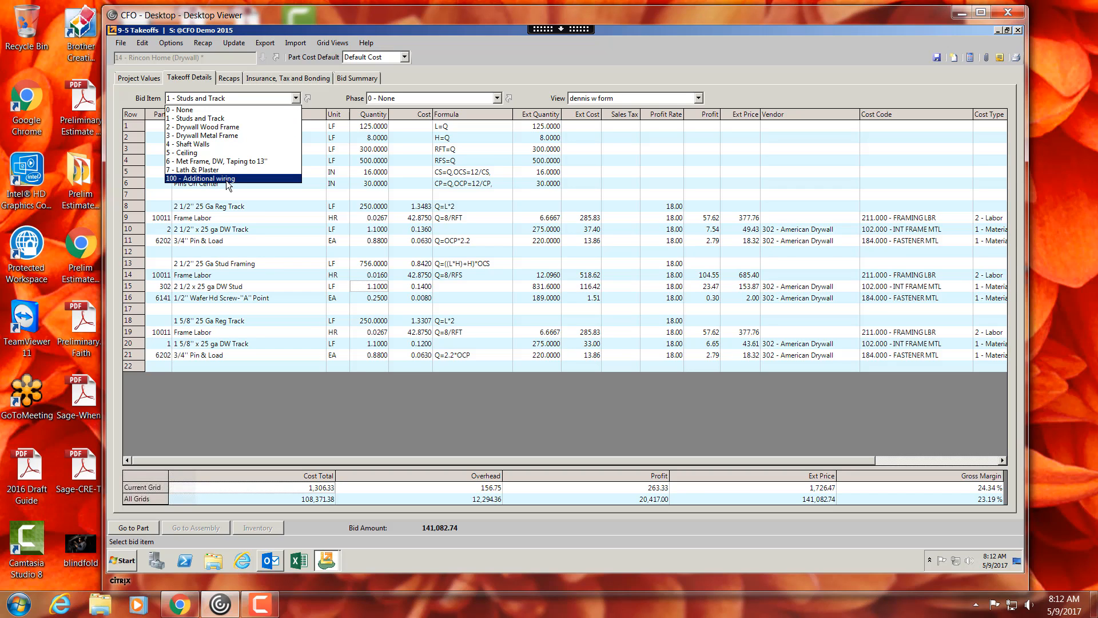
{"action": "left_click", "coordinate": [205, 127]}
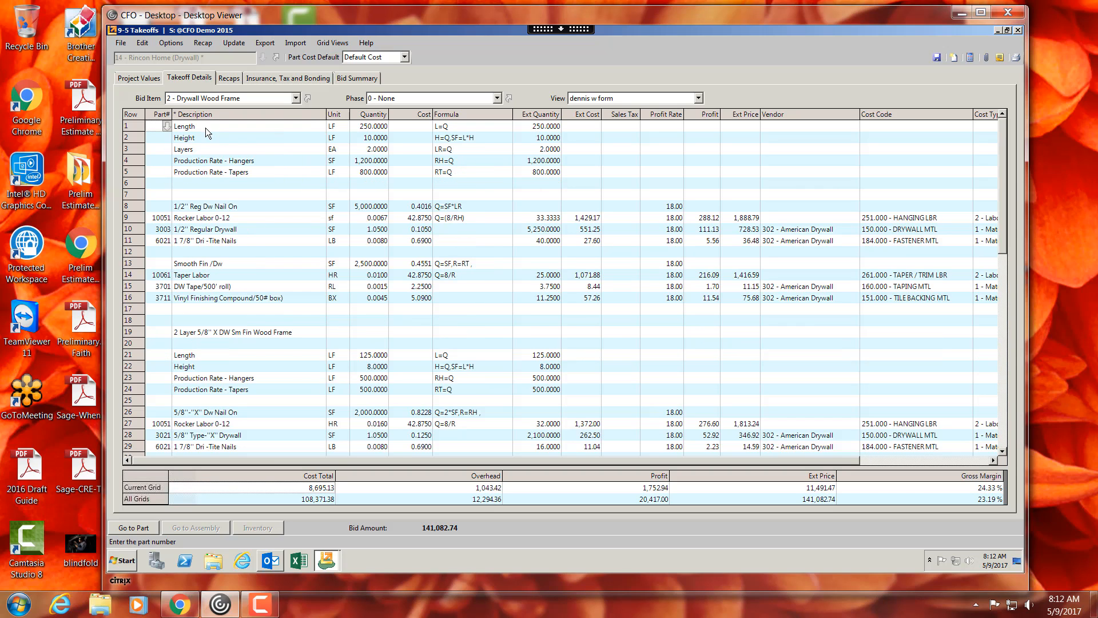
- Examine the quantities and formulas of the assumption rows at the top of the grid
{"action": "left_click", "coordinate": [369, 129]}
{"action": "left_click_drag", "start_coordinate": [370, 133], "coordinate": [374, 165]}
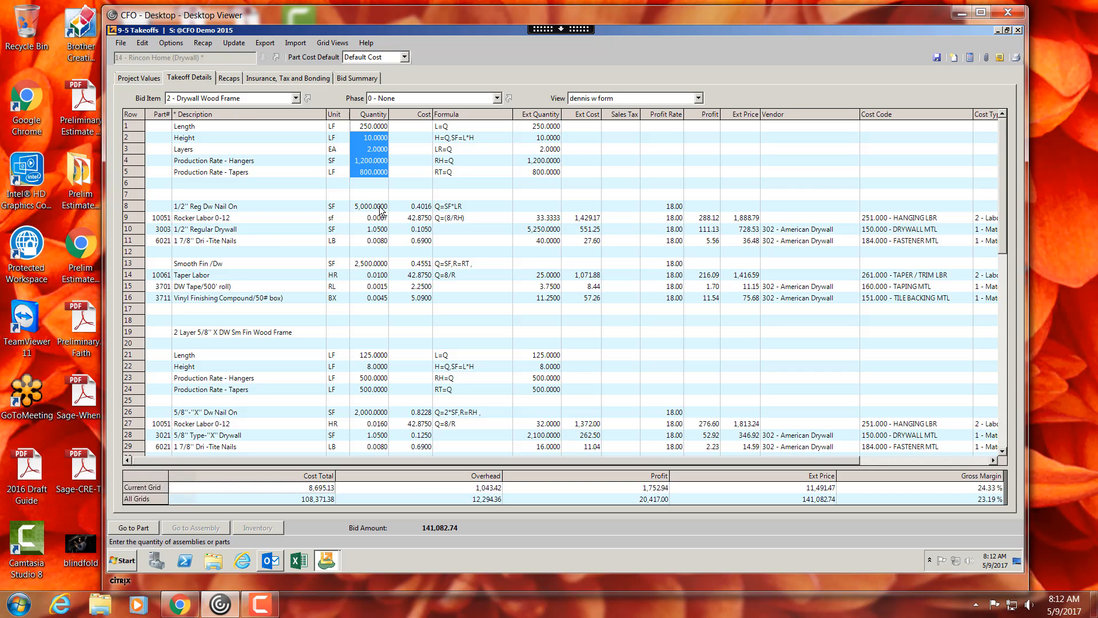
{"action": "left_click_drag", "start_coordinate": [451, 136], "coordinate": [452, 171]}
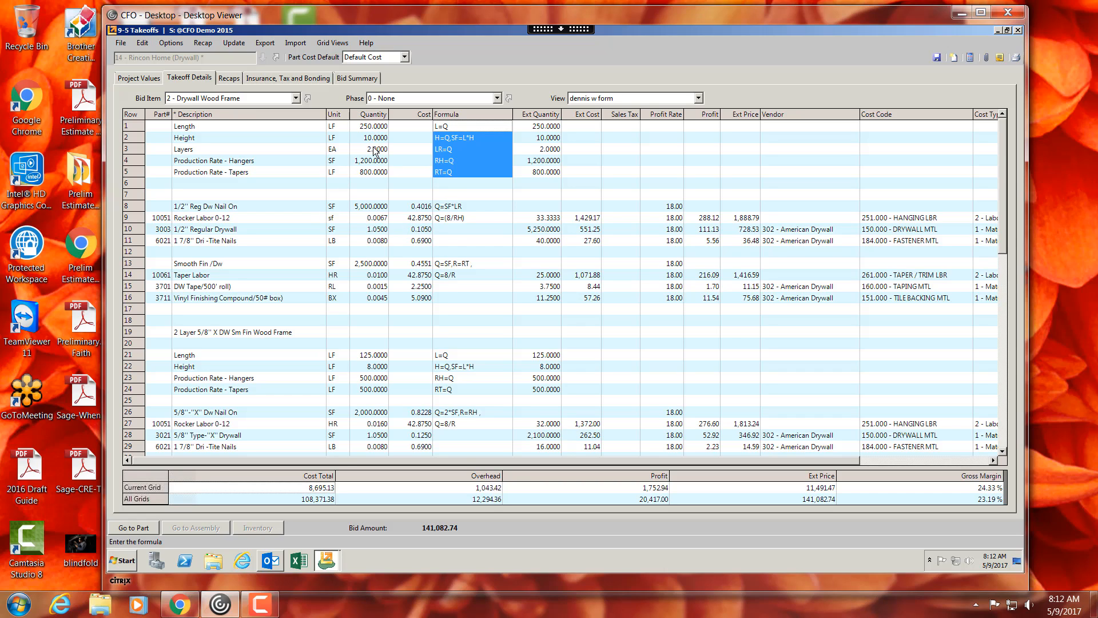
{"action": "left_click", "coordinate": [131, 207]}
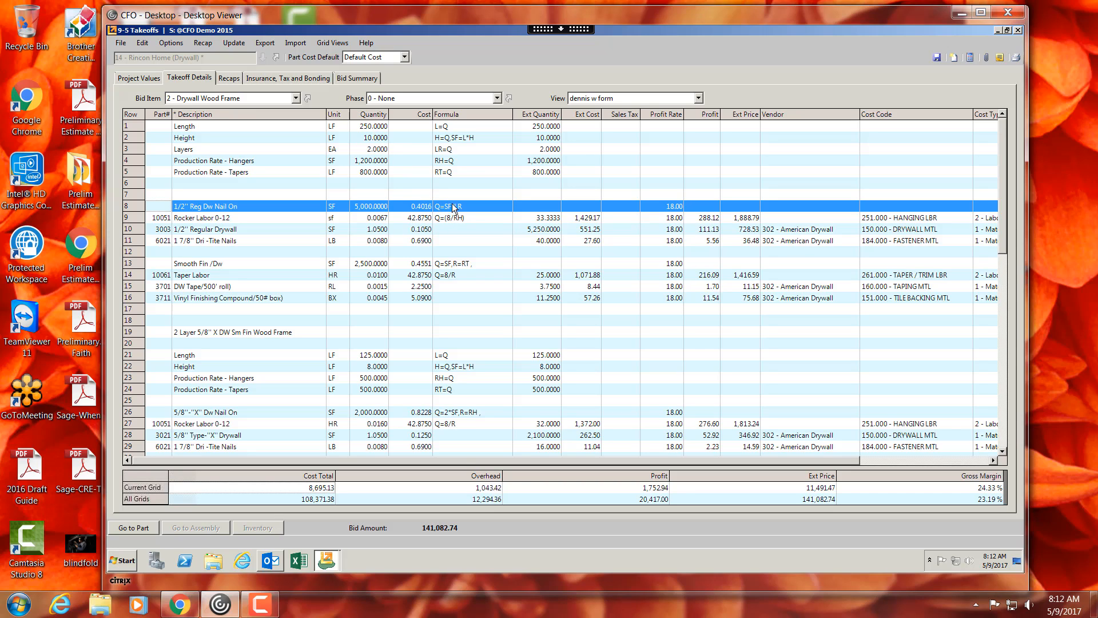
- Examine the part quantities and extended quantities of the nail-on and smooth-finish assemblies
{"action": "left_click", "coordinate": [386, 218]}
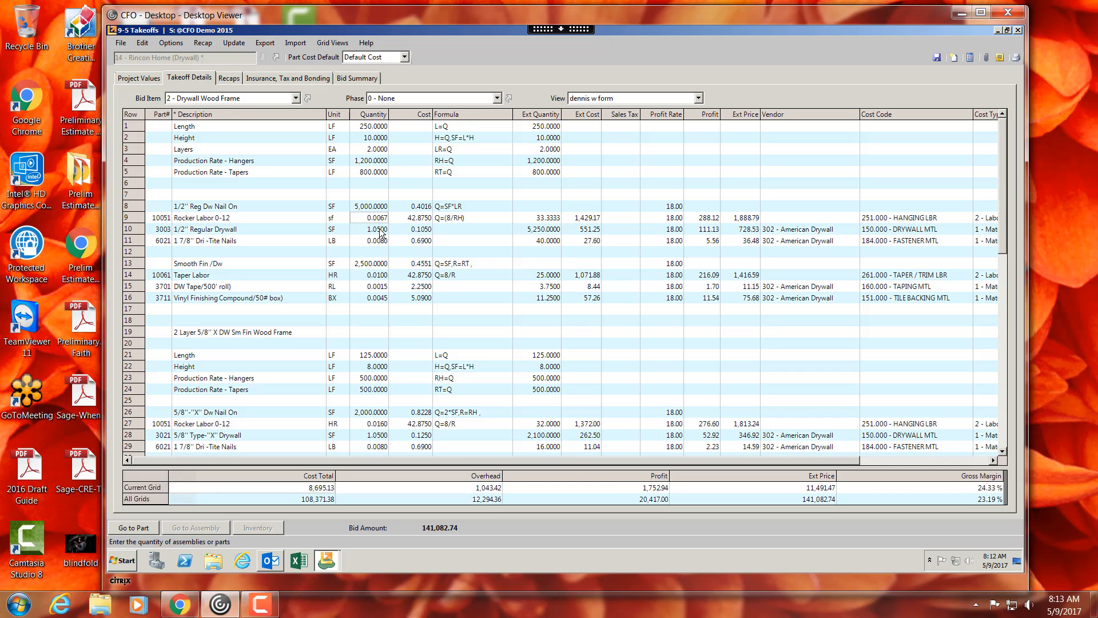
{"action": "left_click", "coordinate": [381, 230]}
{"action": "left_click", "coordinate": [380, 241]}
{"action": "left_click_drag", "start_coordinate": [375, 219], "coordinate": [376, 242]}
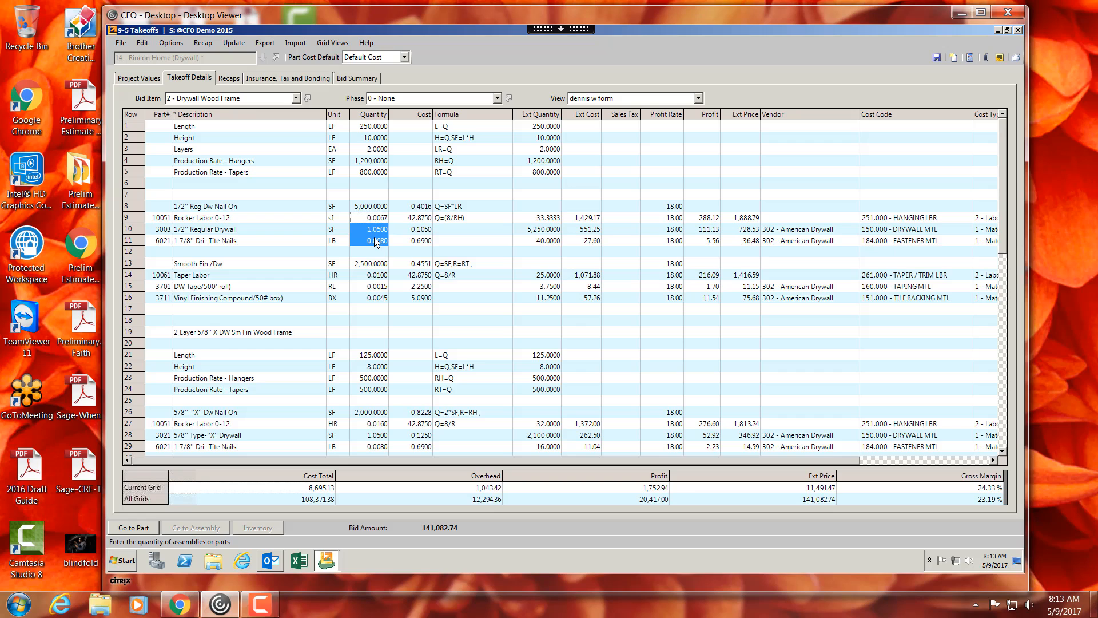
{"action": "left_click", "coordinate": [367, 208]}
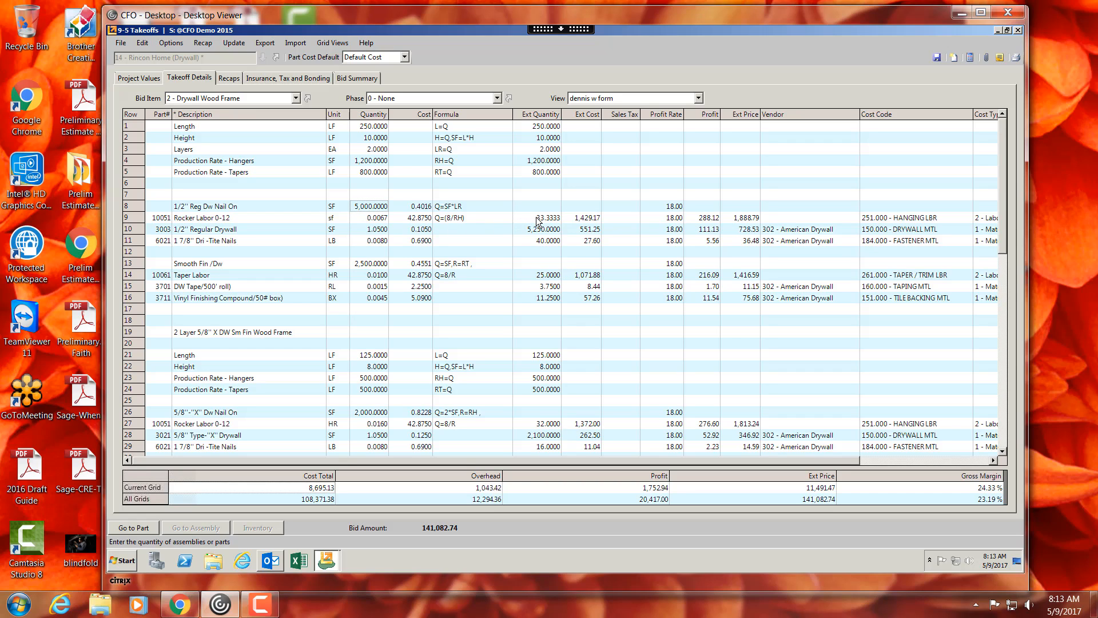
{"action": "left_click_drag", "start_coordinate": [536, 218], "coordinate": [543, 238]}
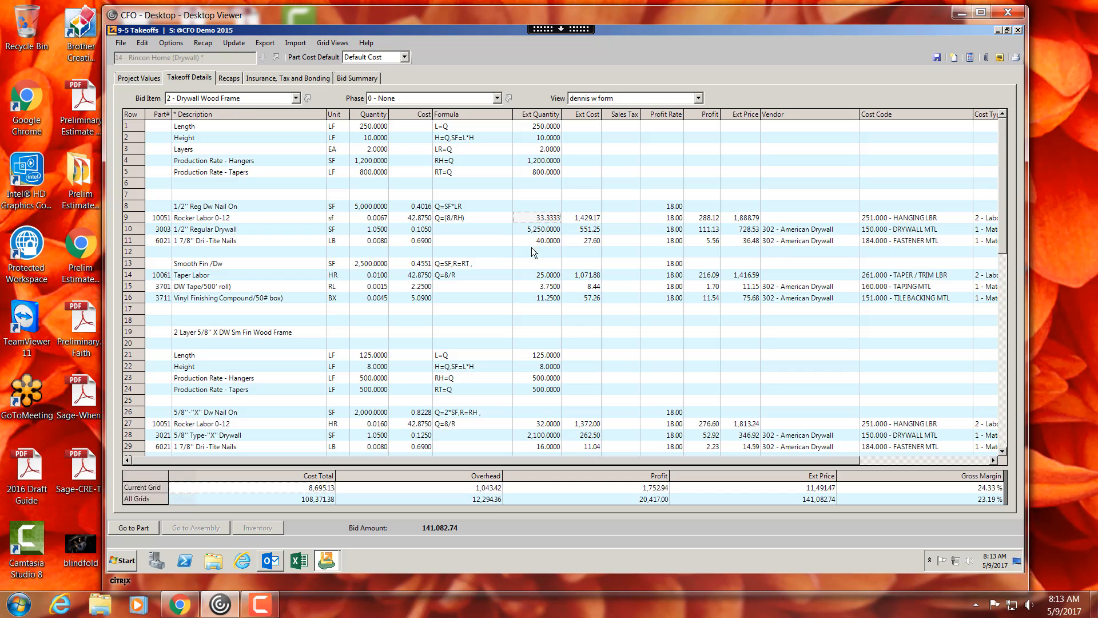
{"action": "left_click_drag", "start_coordinate": [541, 275], "coordinate": [543, 295]}
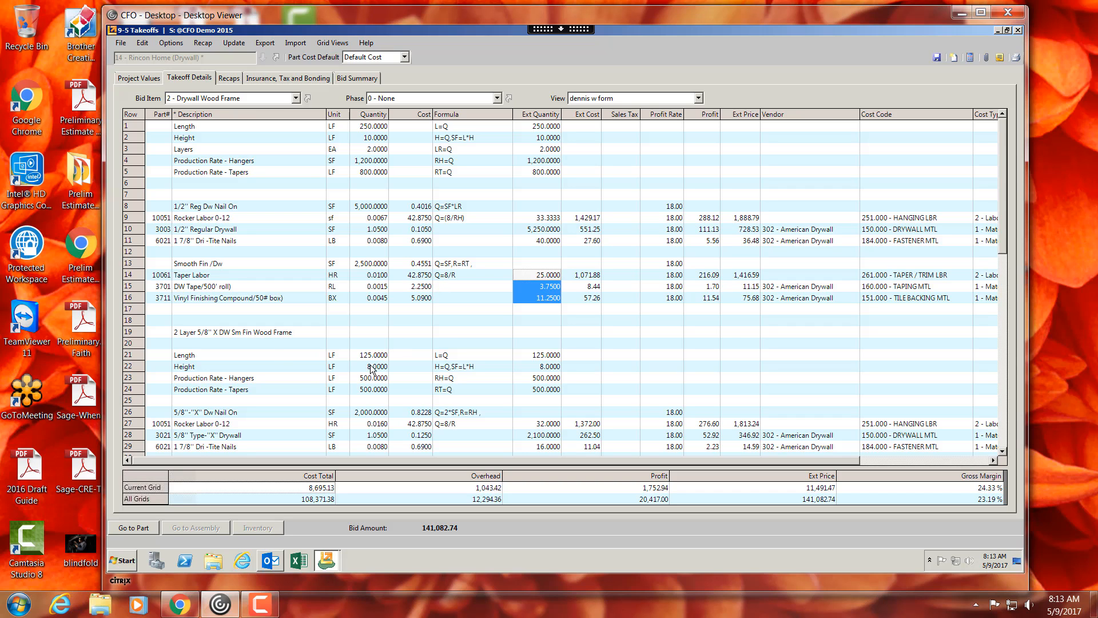
- Switch the bid item to 5 - Ceiling
{"action": "scroll", "coordinate": [234, 339], "scroll_direction": "down", "scroll_amount": 1}
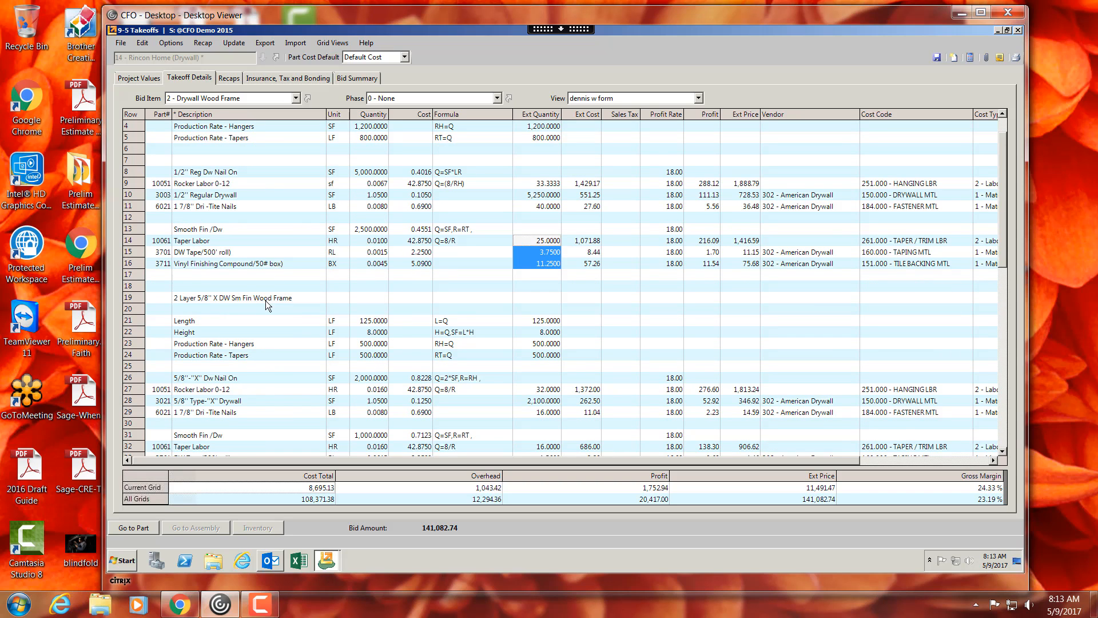
{"action": "scroll", "coordinate": [221, 334], "scroll_direction": "down", "scroll_amount": 4}
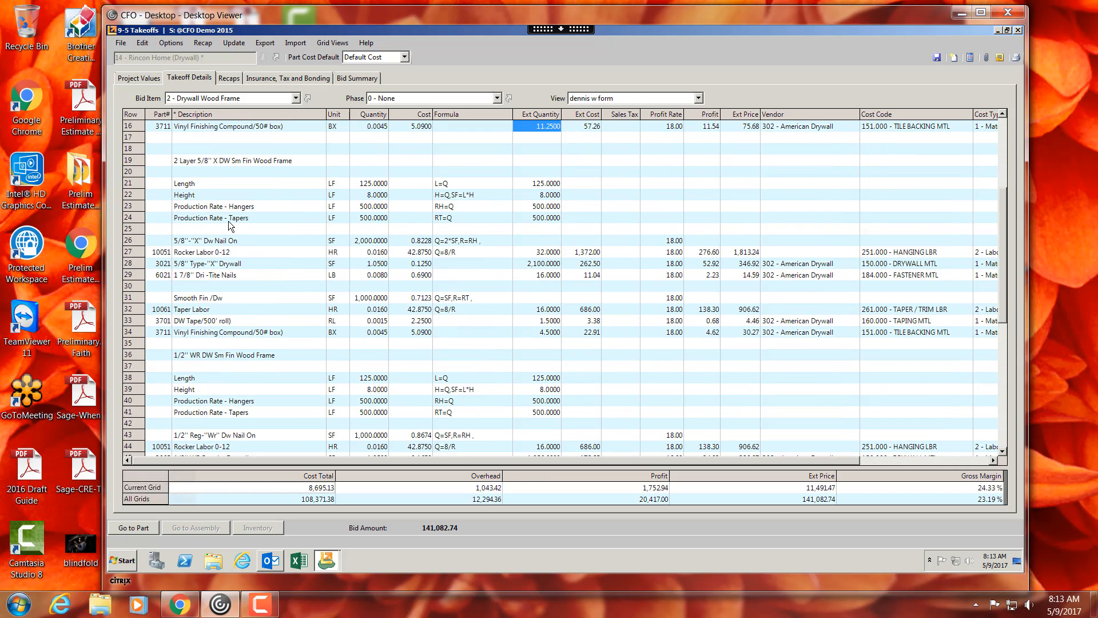
{"action": "scroll", "coordinate": [204, 215], "scroll_direction": "up", "scroll_amount": 4}
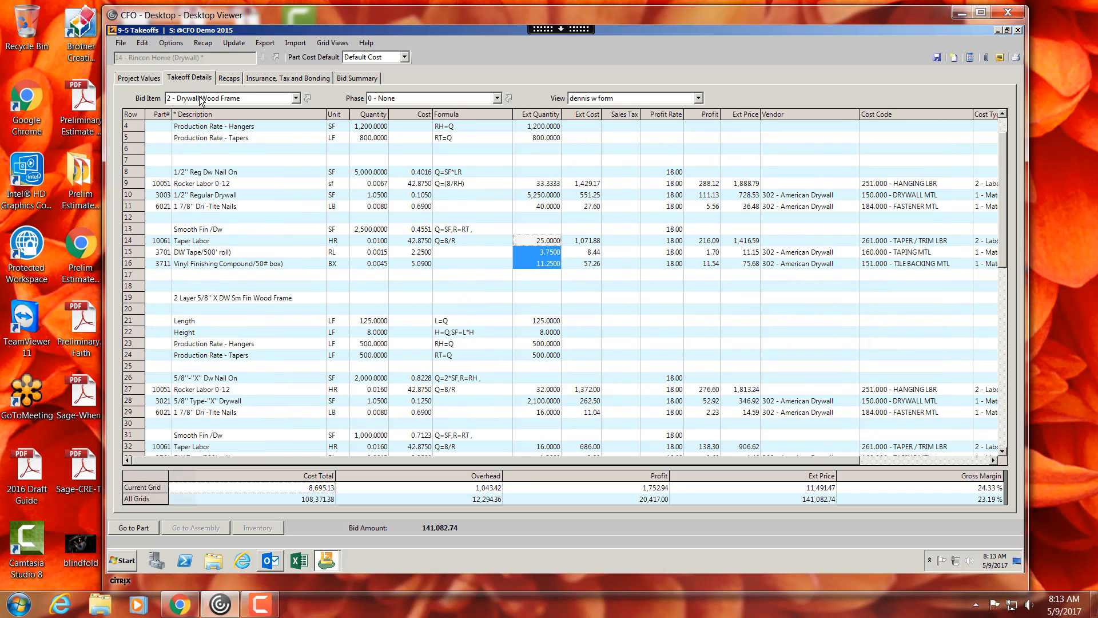
{"action": "left_click", "coordinate": [201, 100]}
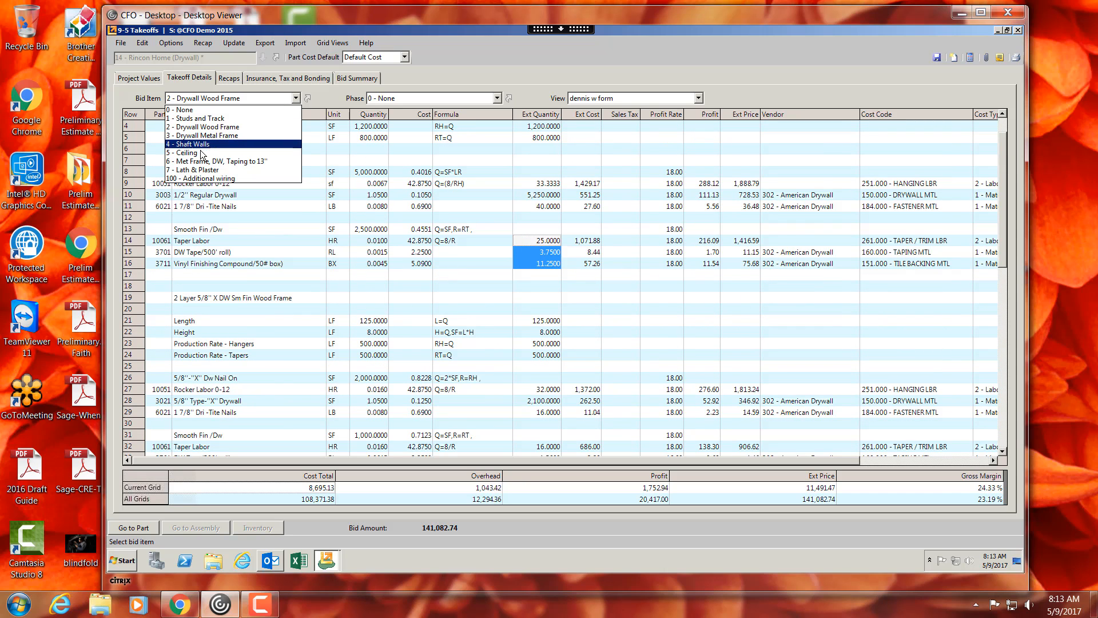
{"action": "left_click", "coordinate": [201, 154]}
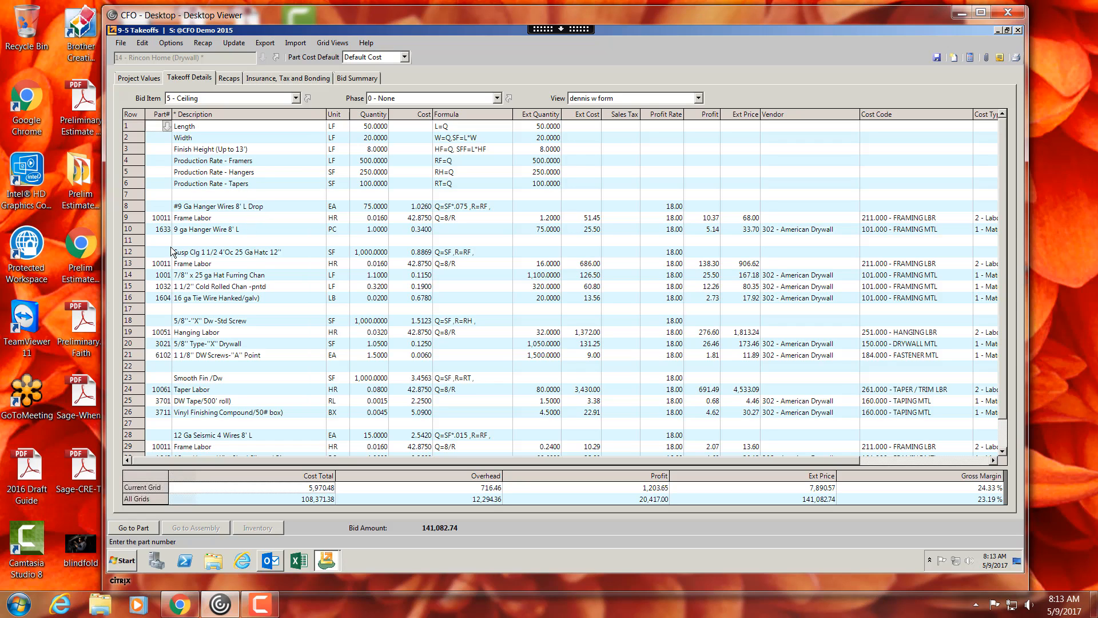
- Examine the Ceiling assembly rows and their assumption quantities
{"action": "left_click", "coordinate": [140, 252]}
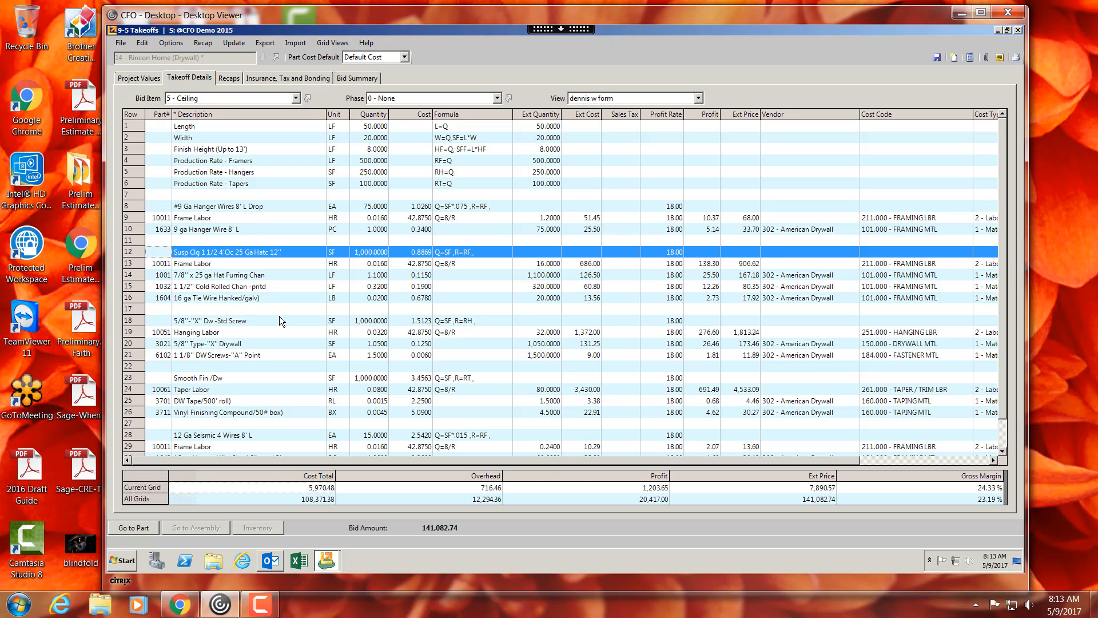
{"action": "left_click", "coordinate": [361, 127]}
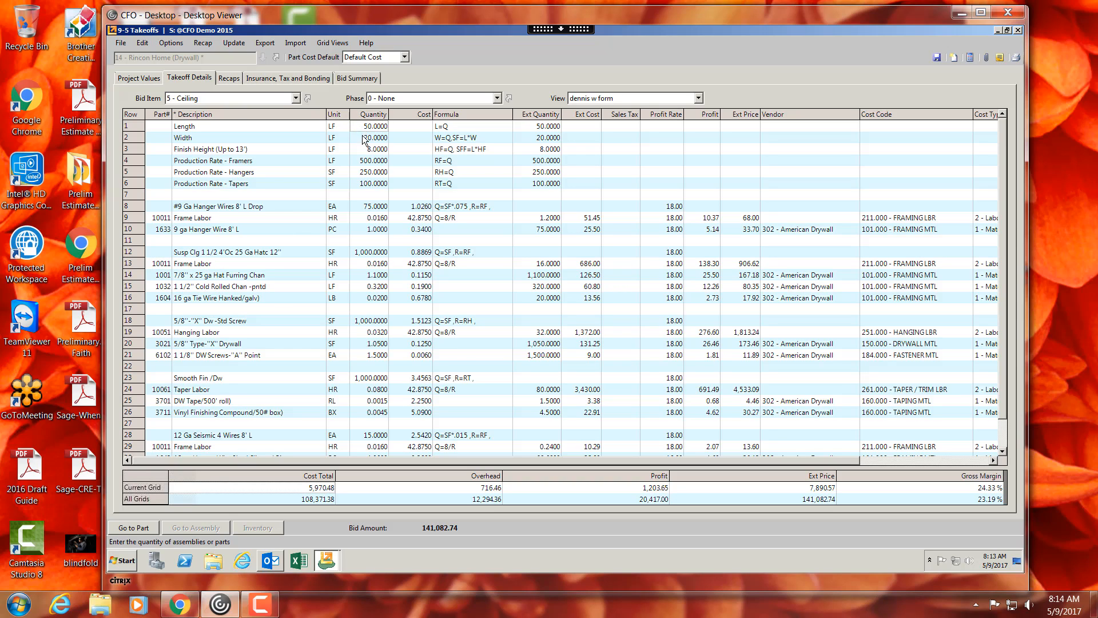
{"action": "left_click", "coordinate": [375, 161]}
{"action": "scroll", "coordinate": [382, 274], "scroll_direction": "down", "scroll_amount": 1}
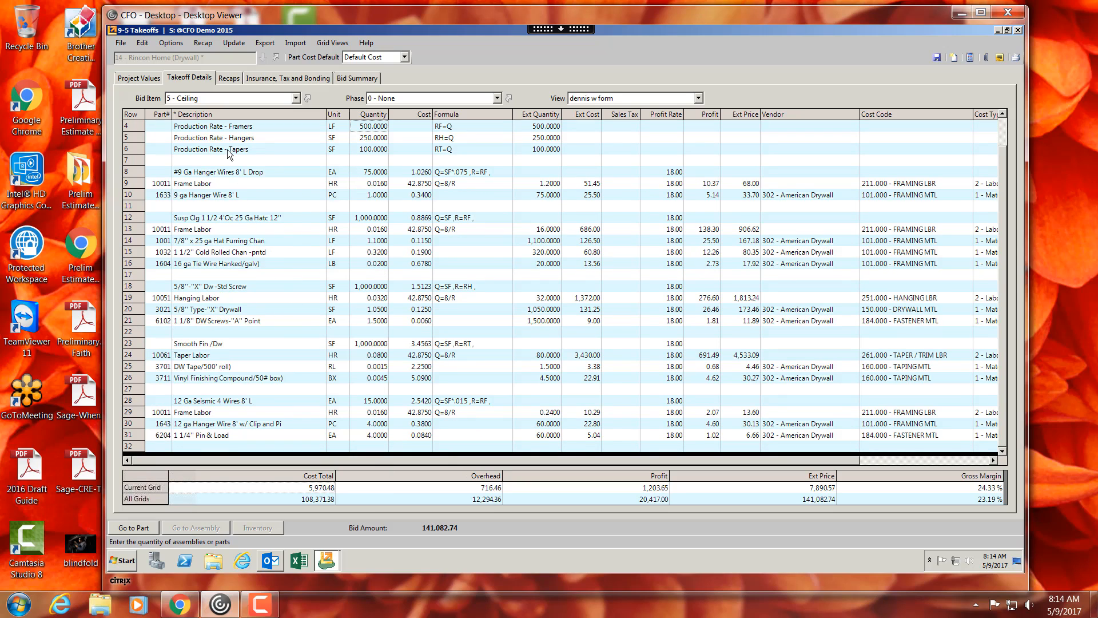
- Browse the Export options for purchase orders and proposals
{"action": "left_click", "coordinate": [266, 43]}
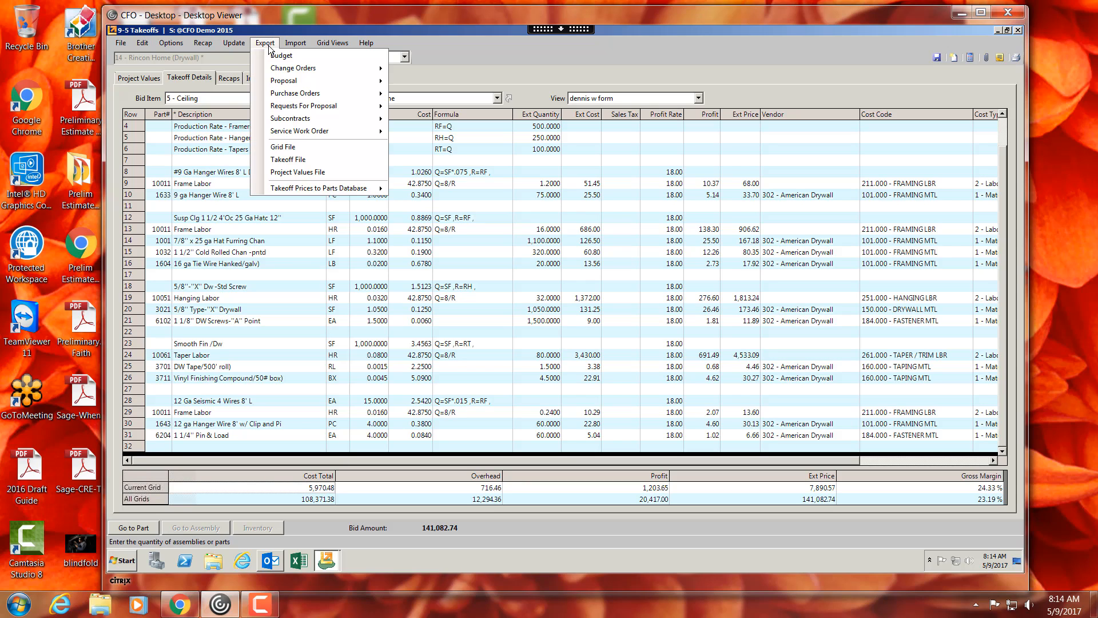
{"action": "mouse_move", "coordinate": [282, 82]}
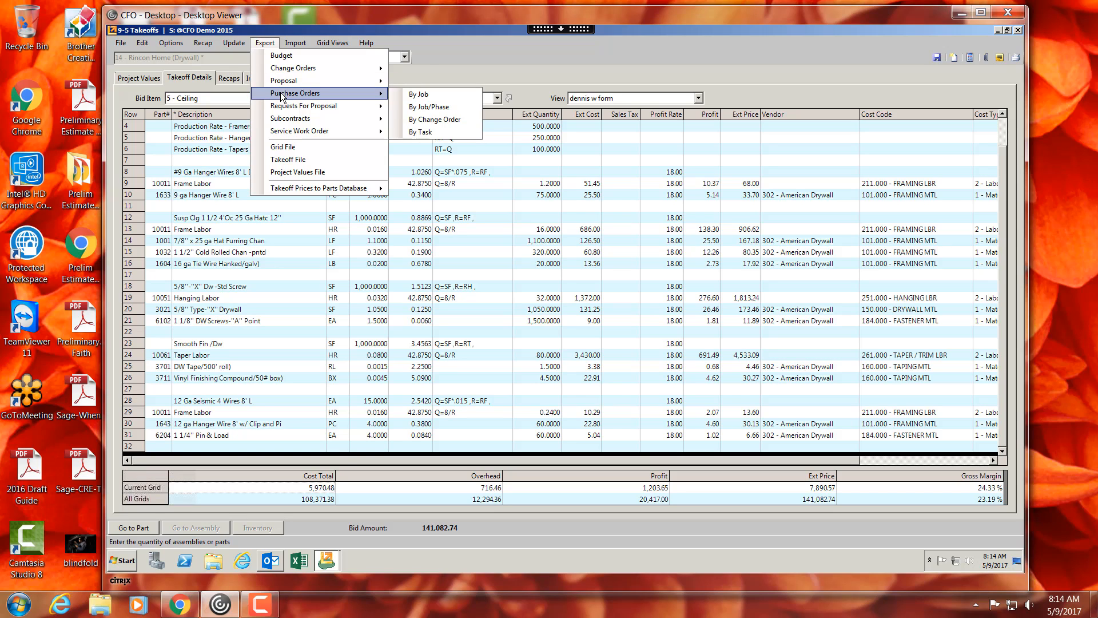
{"action": "mouse_move", "coordinate": [287, 119]}
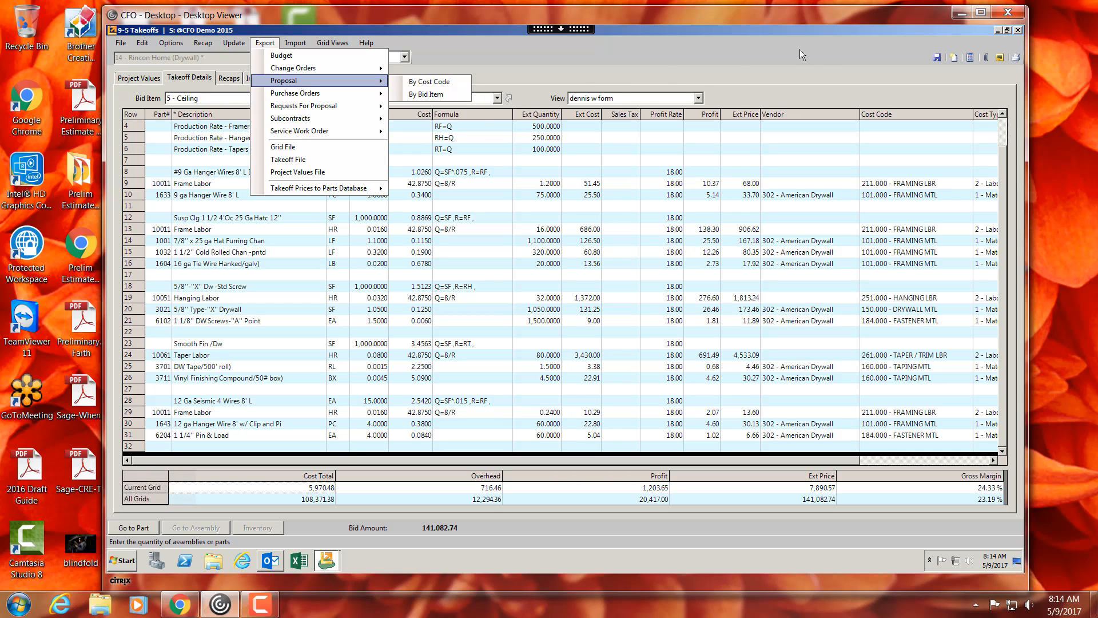
- Close the current takeoff and open the 21 - Nichols Residence (Painting) takeoff
{"action": "left_click", "coordinate": [1020, 31]}
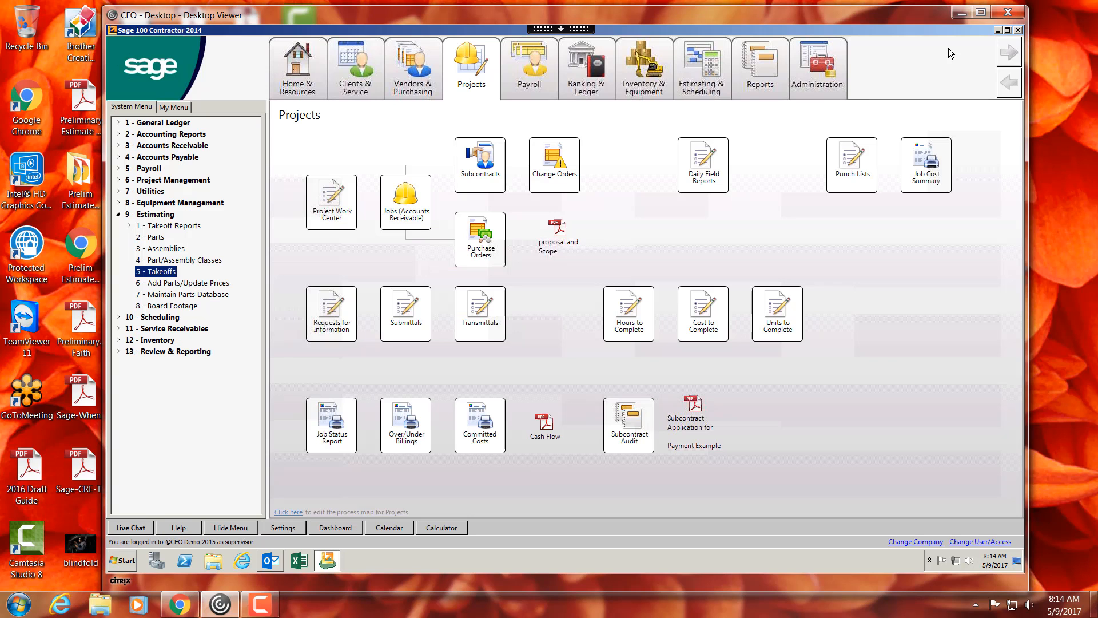
{"action": "left_click", "coordinate": [161, 273]}
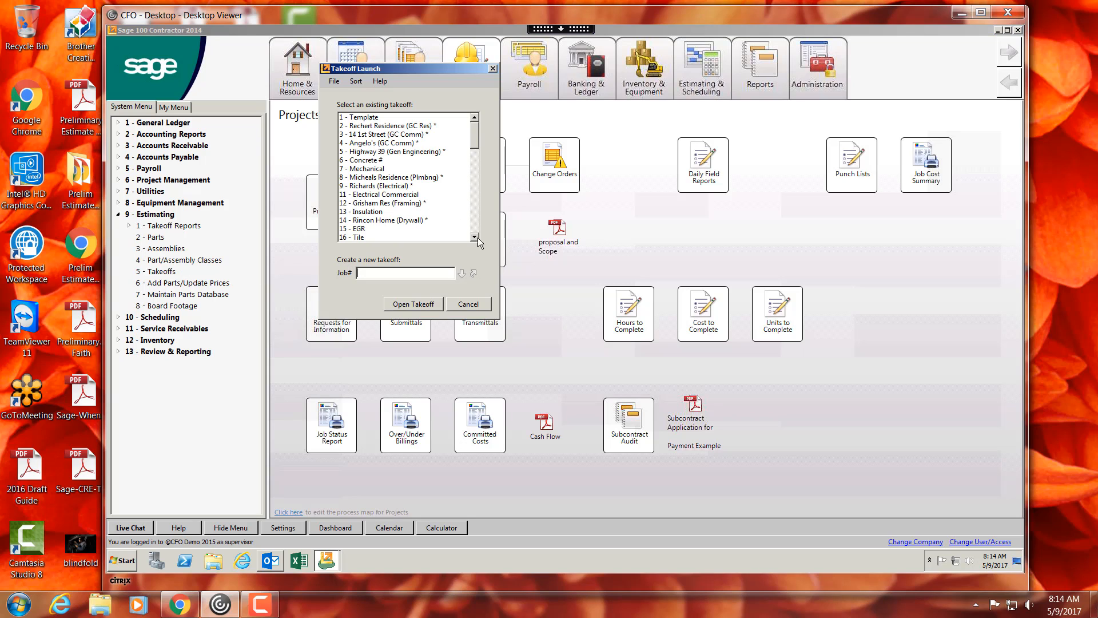
{"action": "scroll", "coordinate": [473, 237], "scroll_direction": "down", "scroll_amount": 3}
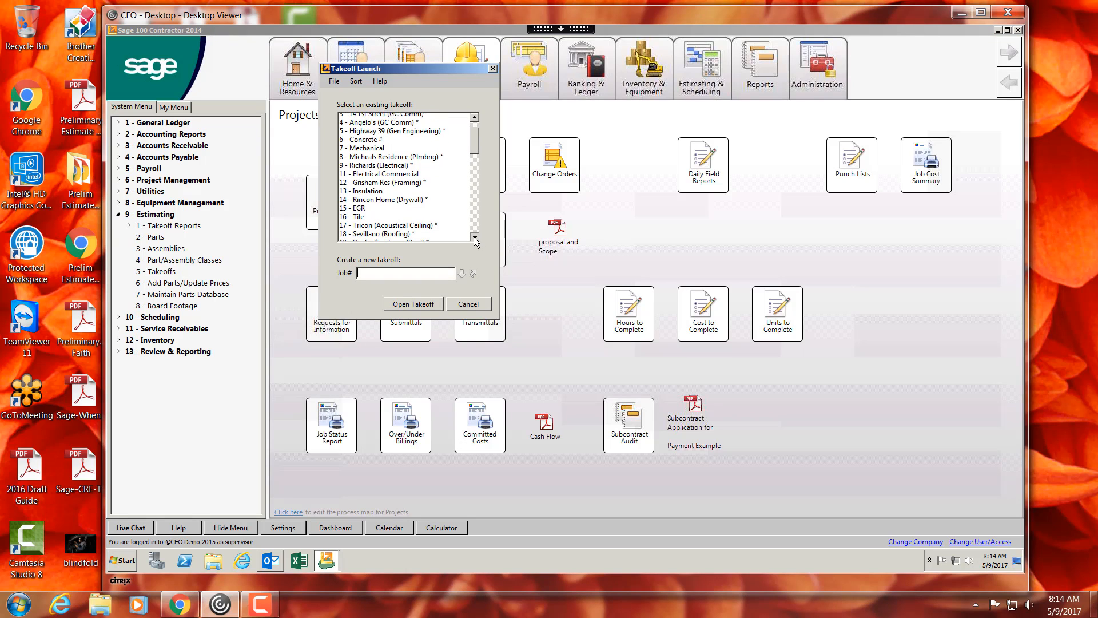
{"action": "scroll", "coordinate": [474, 237], "scroll_direction": "down", "scroll_amount": 3}
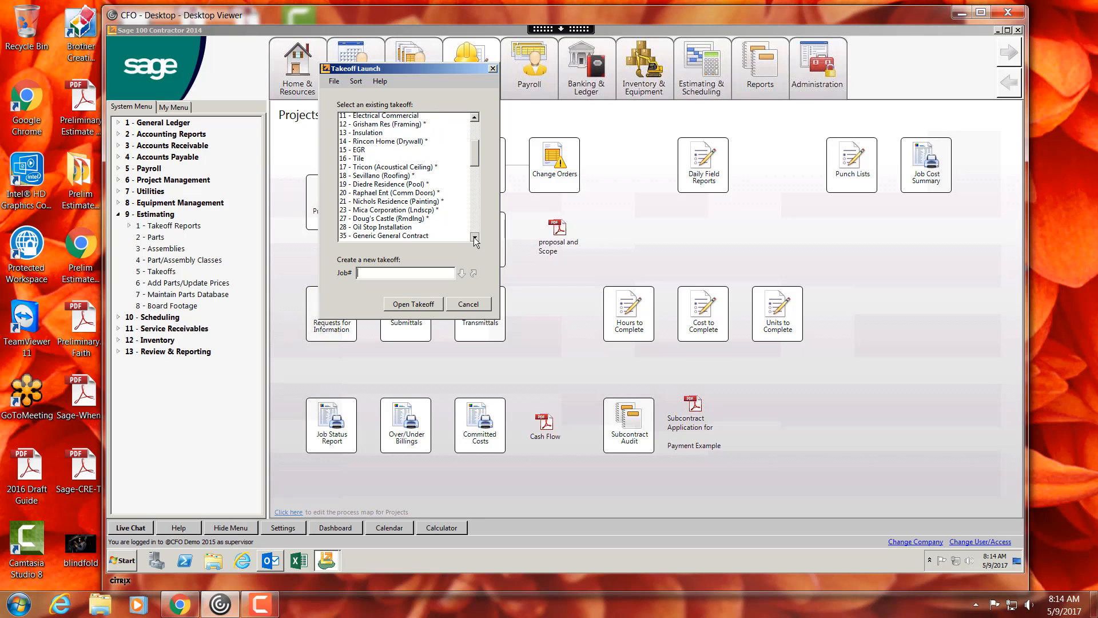
{"action": "scroll", "coordinate": [474, 237], "scroll_direction": "down", "scroll_amount": 3}
{"action": "left_click", "coordinate": [384, 178]}
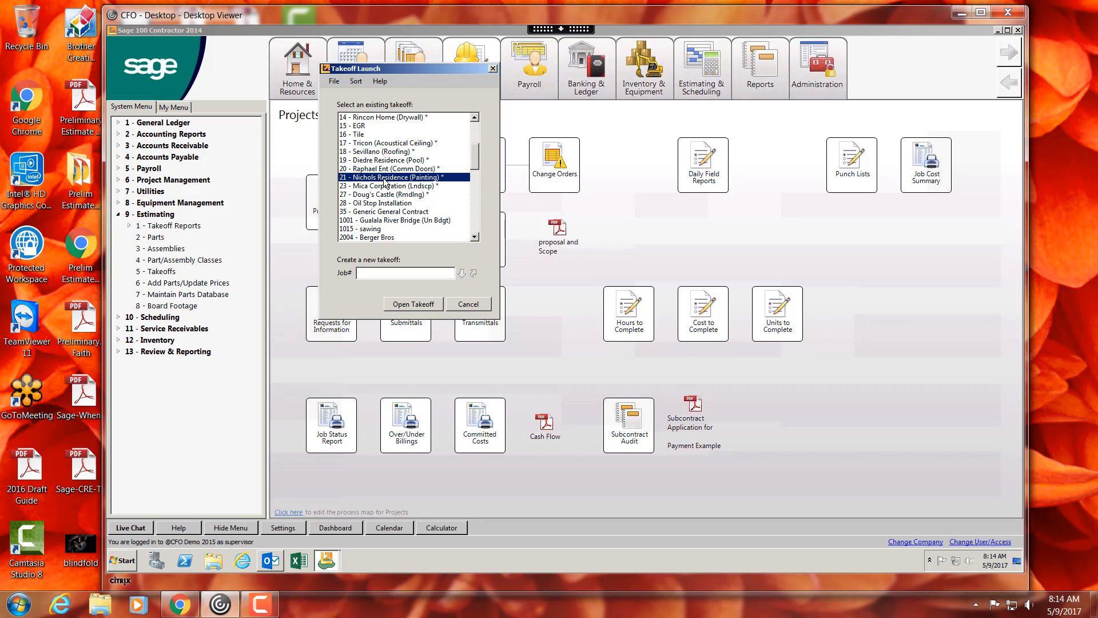
{"action": "double_click", "coordinate": [385, 178]}
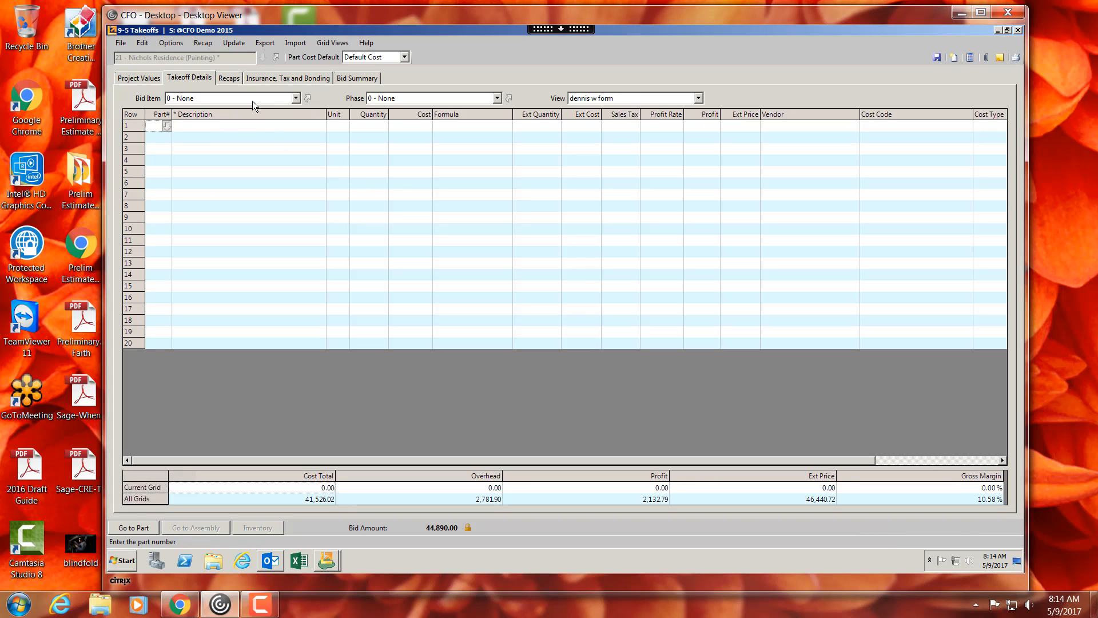
- Switch the bid item to 1 - Exterior Wall
{"action": "left_click", "coordinate": [252, 101]}
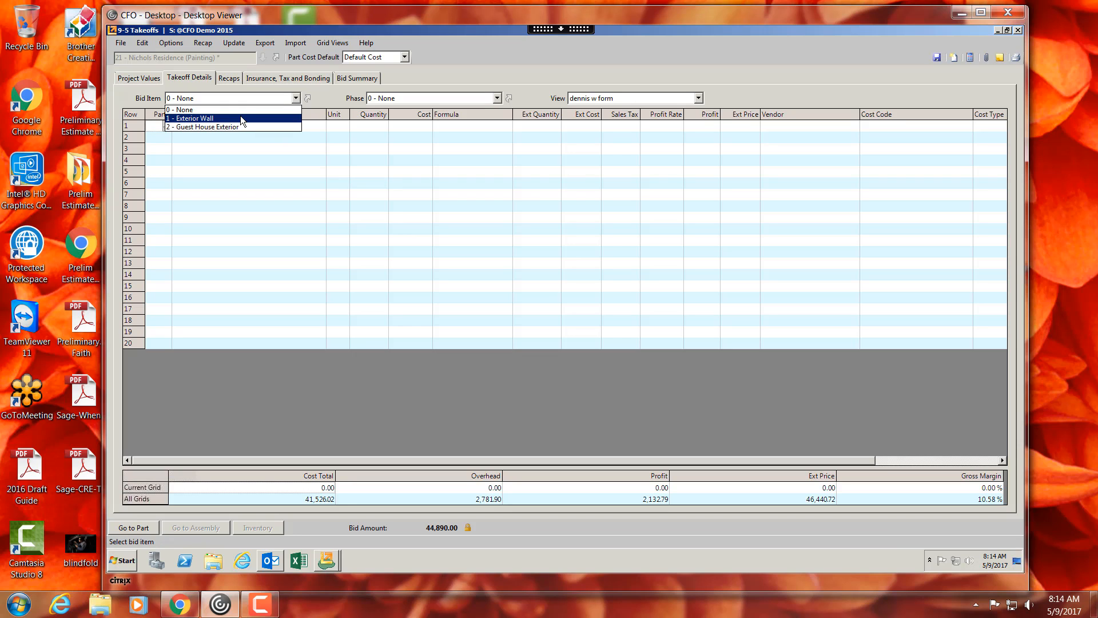
{"action": "left_click", "coordinate": [240, 118]}
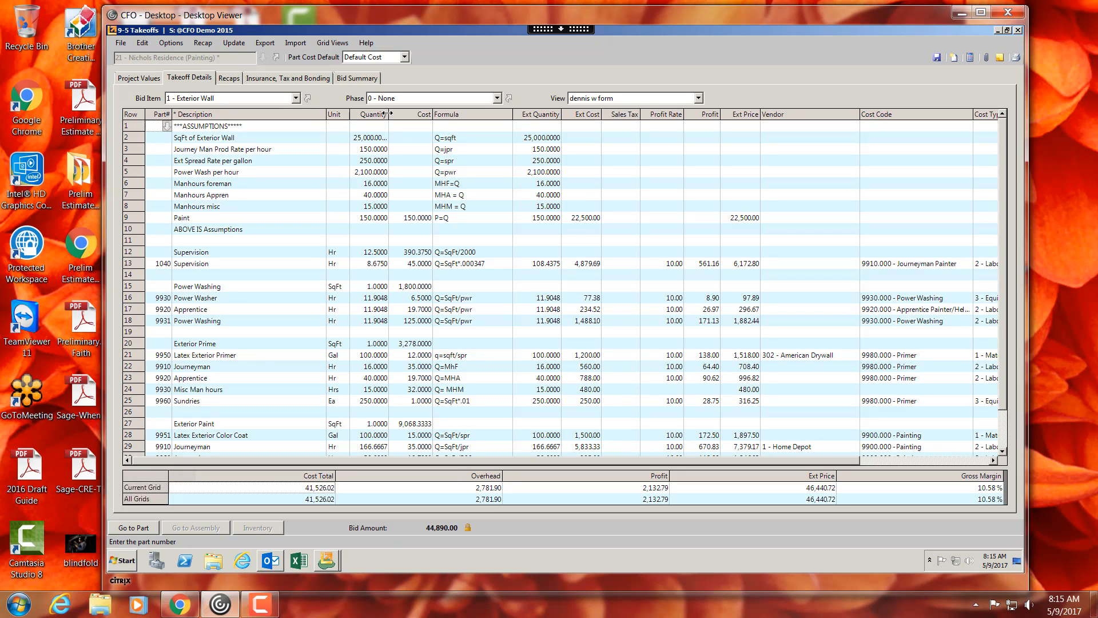
- Widen the Quantity column and review the assumption quantities for the exterior wall
{"action": "left_click_drag", "start_coordinate": [389, 115], "coordinate": [426, 122]}
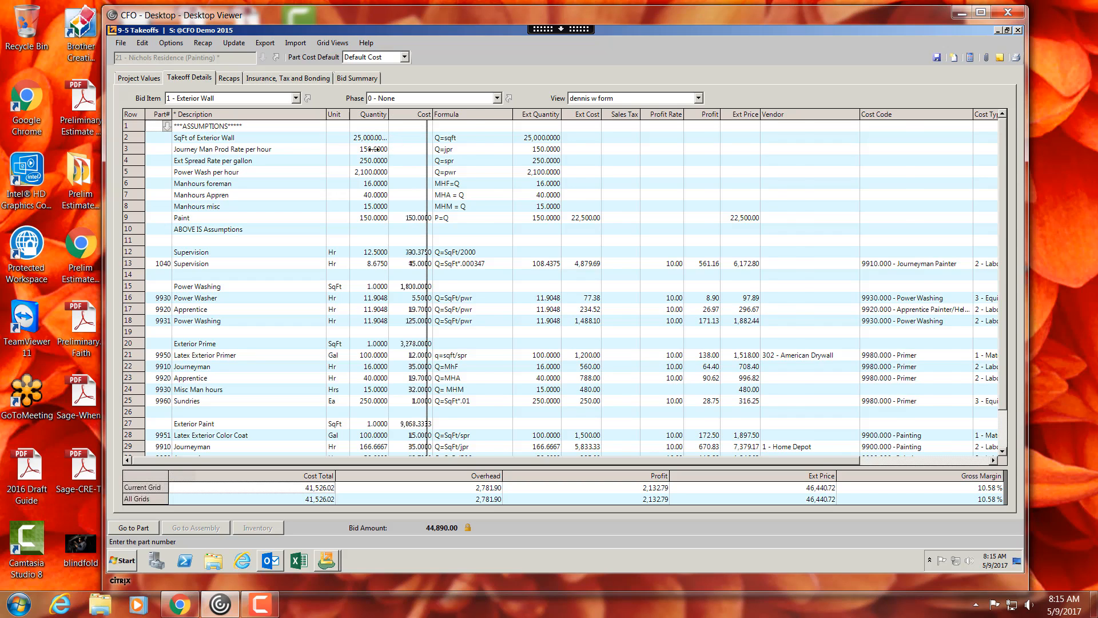
{"action": "left_click", "coordinate": [398, 151]}
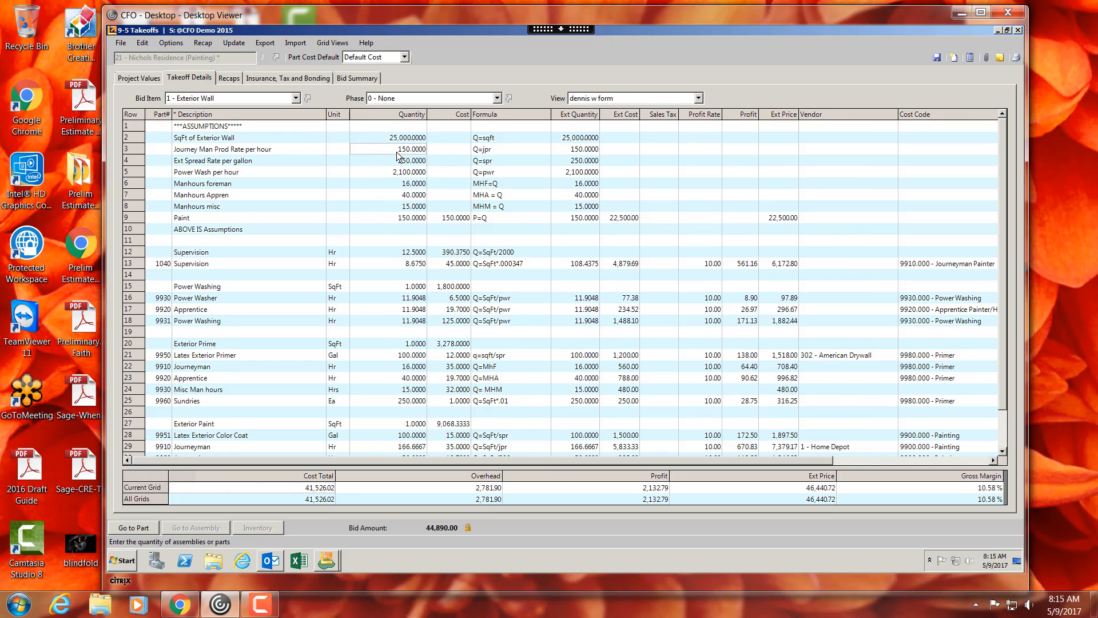
{"action": "left_click", "coordinate": [398, 163]}
{"action": "left_click", "coordinate": [398, 176]}
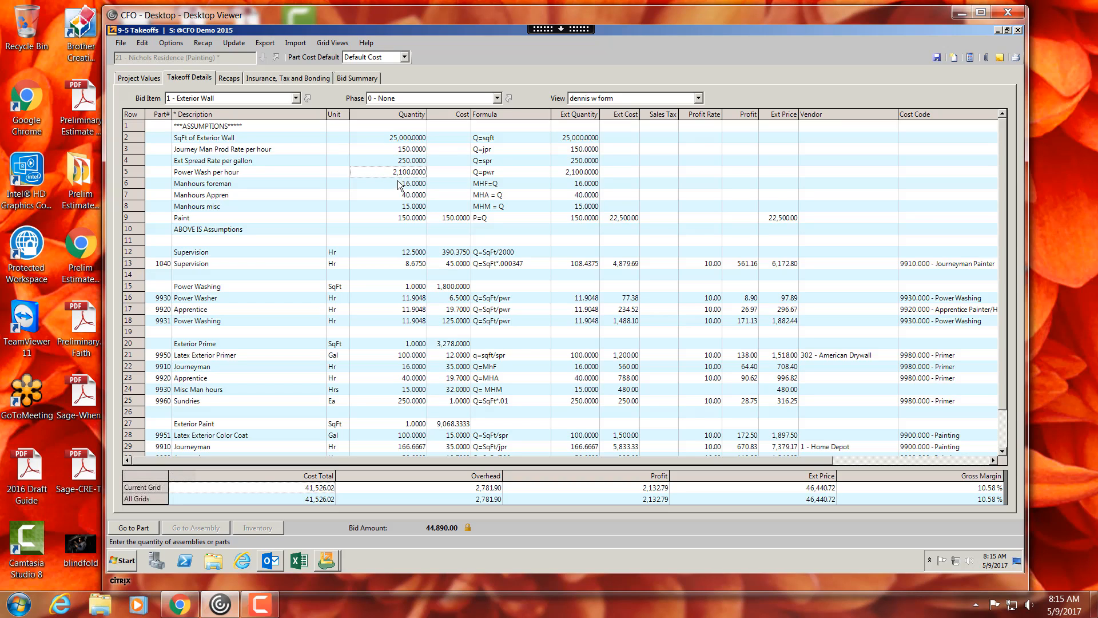
- Review how the Supervision and Power Washing quantities and formulas reference the assumption rows
{"action": "left_click", "coordinate": [398, 186]}
{"action": "left_click", "coordinate": [399, 195]}
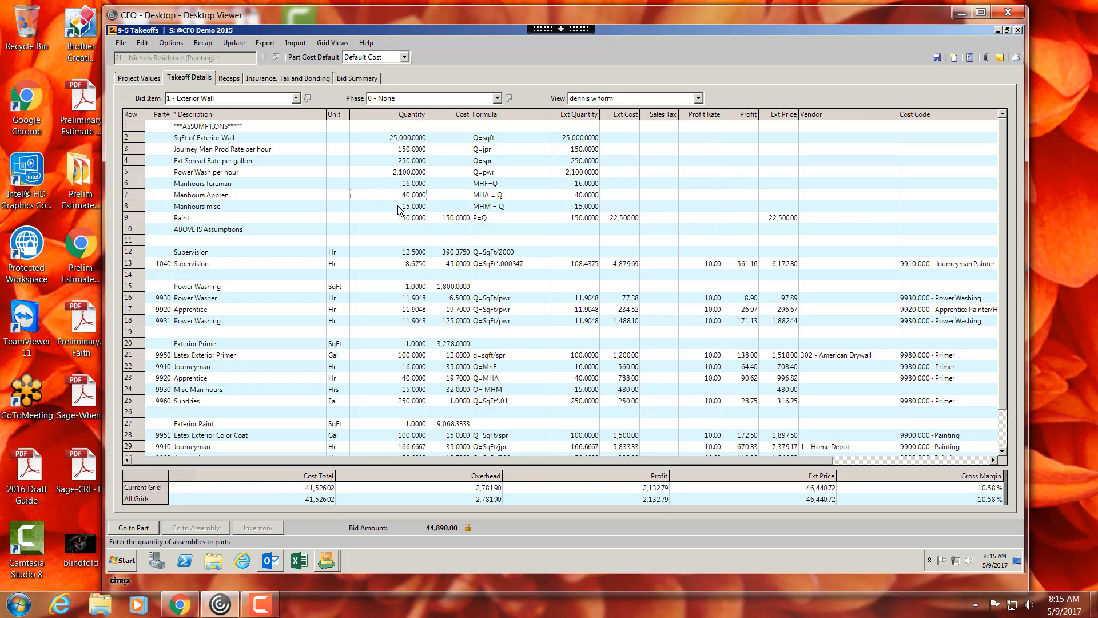
{"action": "left_click", "coordinate": [399, 207]}
{"action": "left_click", "coordinate": [397, 219]}
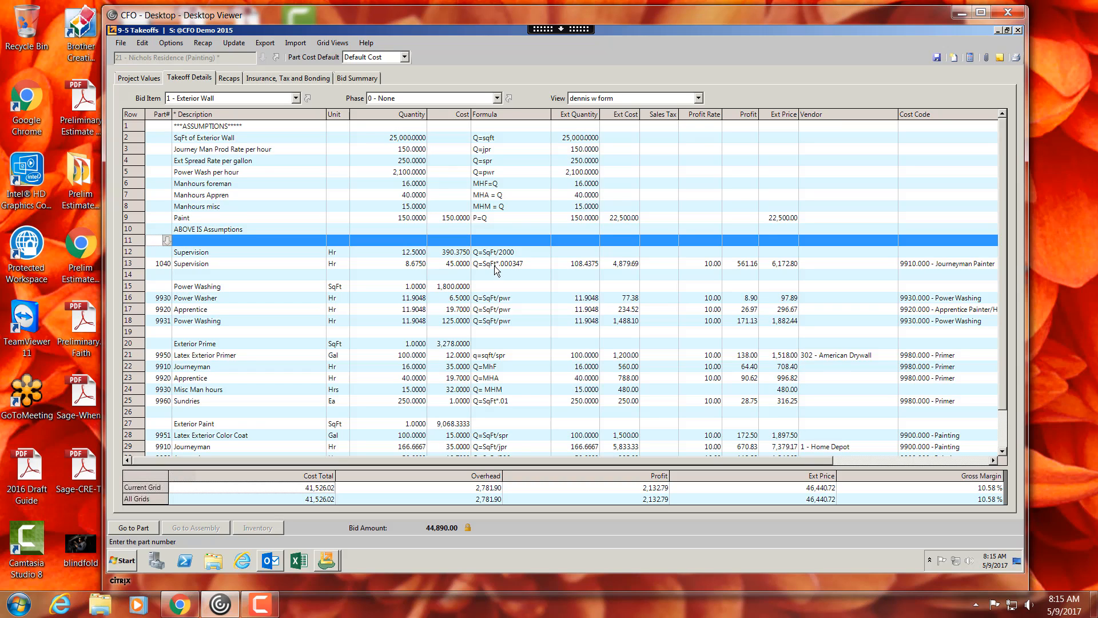
{"action": "left_click", "coordinate": [494, 265]}
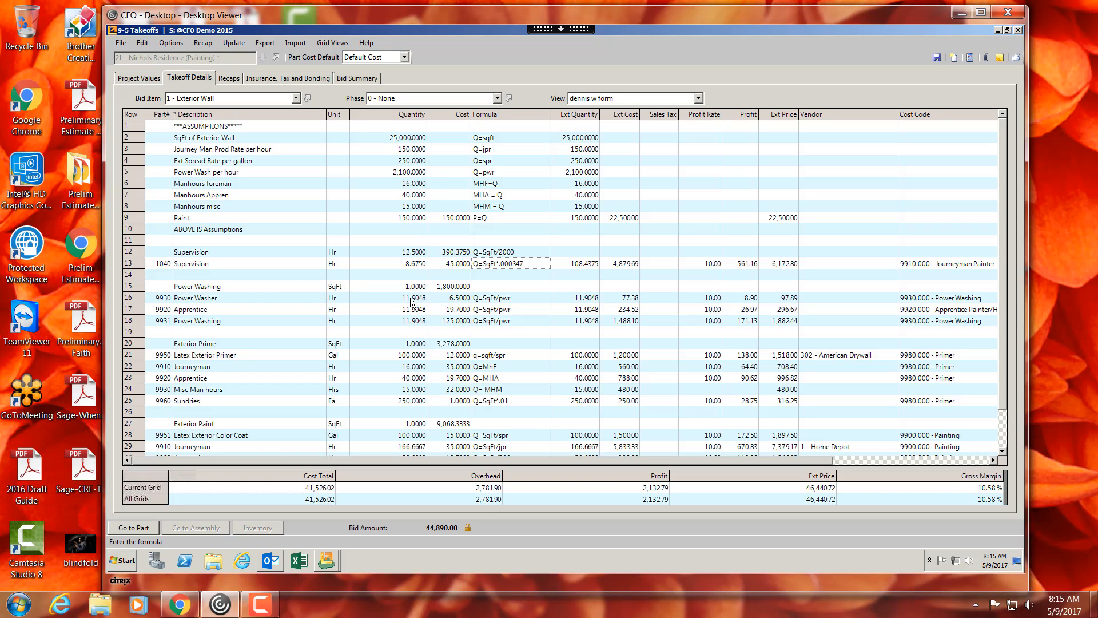
{"action": "mouse_move", "coordinate": [413, 298]}
{"action": "left_mouse_down"}
{"action": "mouse_move", "coordinate": [410, 330]}
{"action": "mouse_move", "coordinate": [411, 320]}
{"action": "left_mouse_up"}
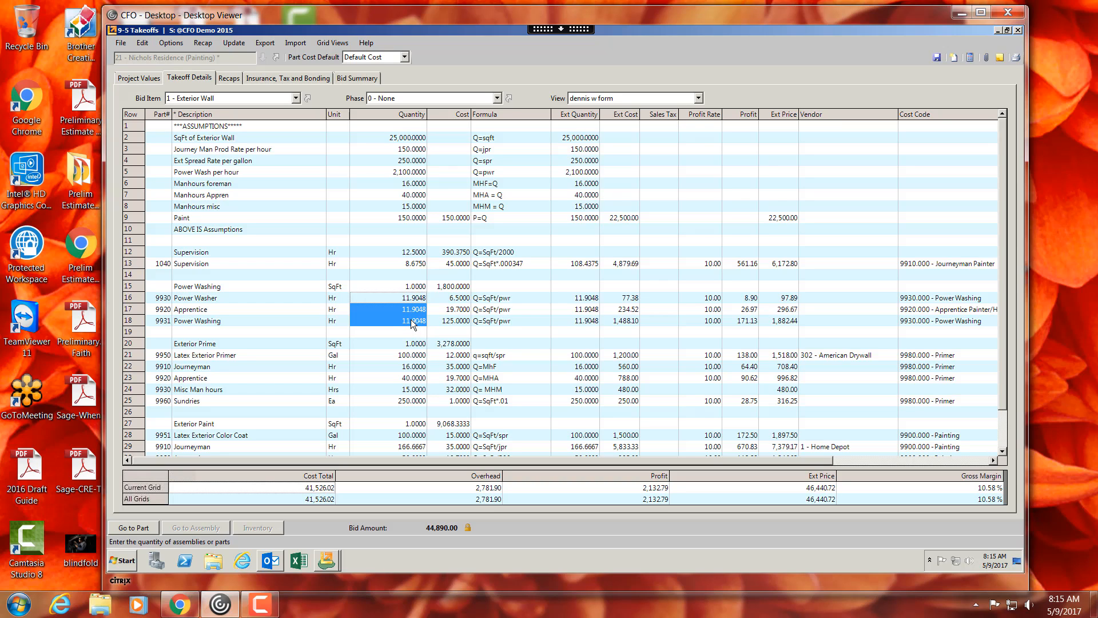
{"action": "left_click", "coordinate": [409, 356]}
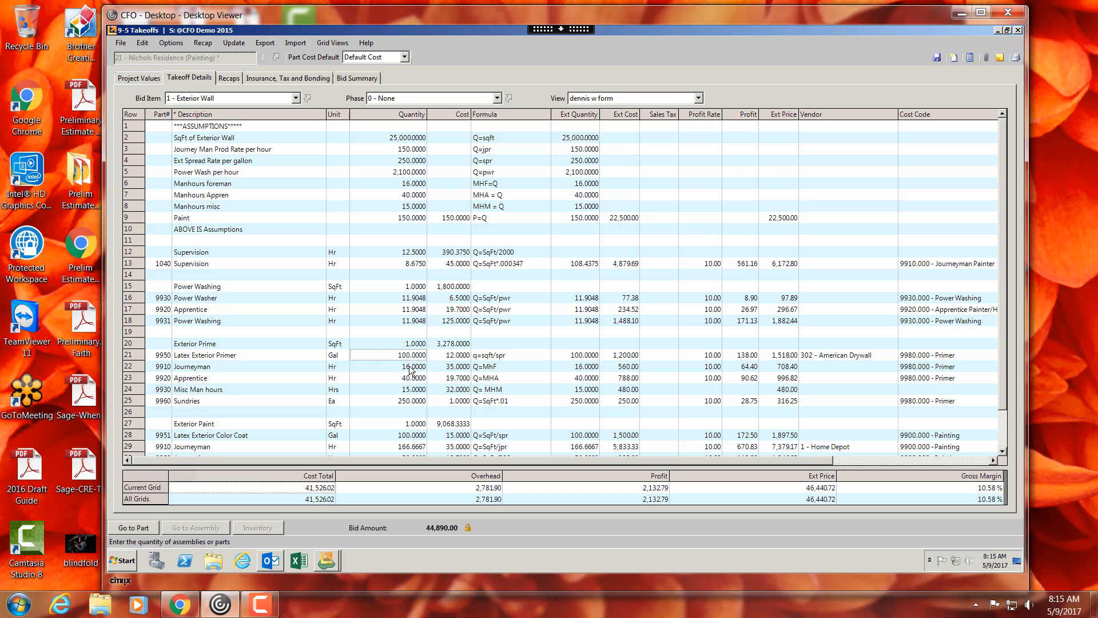
- Review the Exterior Prime formulas and the assumption quantities for spread rate, power wash and manhours they use
{"action": "left_click", "coordinate": [411, 367]}
{"action": "mouse_move", "coordinate": [414, 386]}
{"action": "left_mouse_down"}
{"action": "mouse_move", "coordinate": [416, 356]}
{"action": "mouse_move", "coordinate": [422, 395]}
{"action": "left_mouse_up"}
{"action": "left_click_drag", "start_coordinate": [487, 367], "coordinate": [495, 405]}
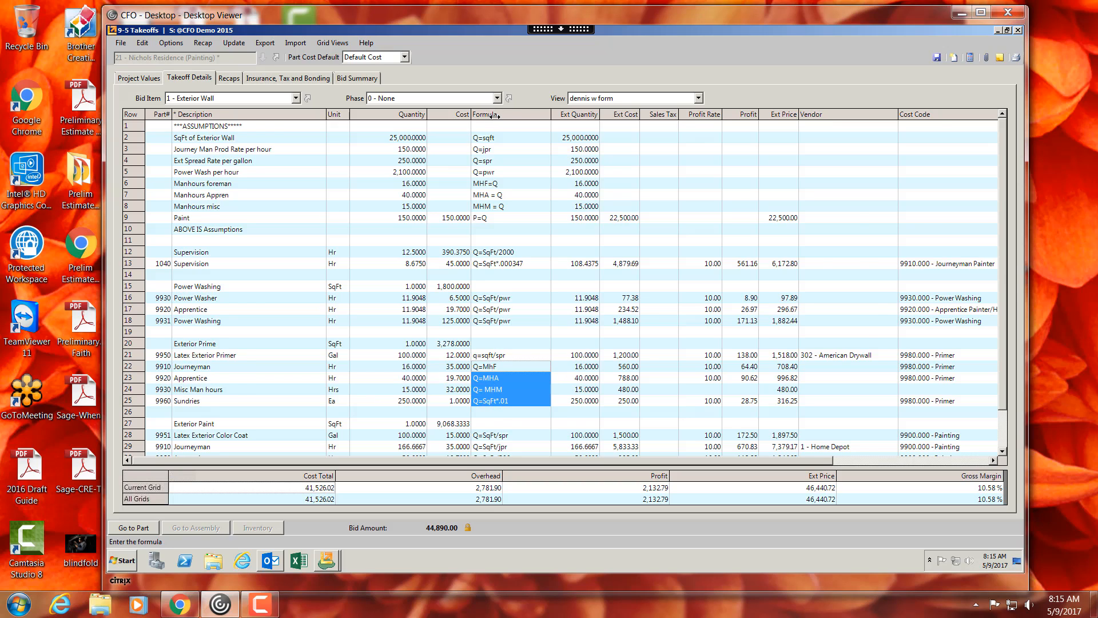
{"action": "scroll", "coordinate": [496, 117], "scroll_direction": "down", "scroll_amount": 1}
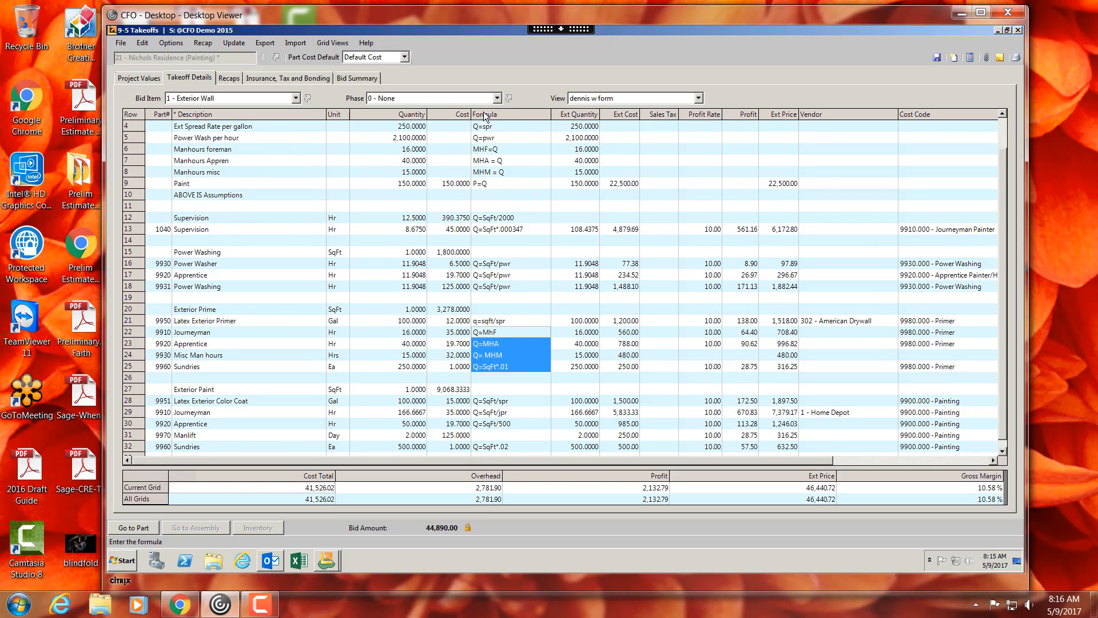
{"action": "left_click", "coordinate": [408, 129]}
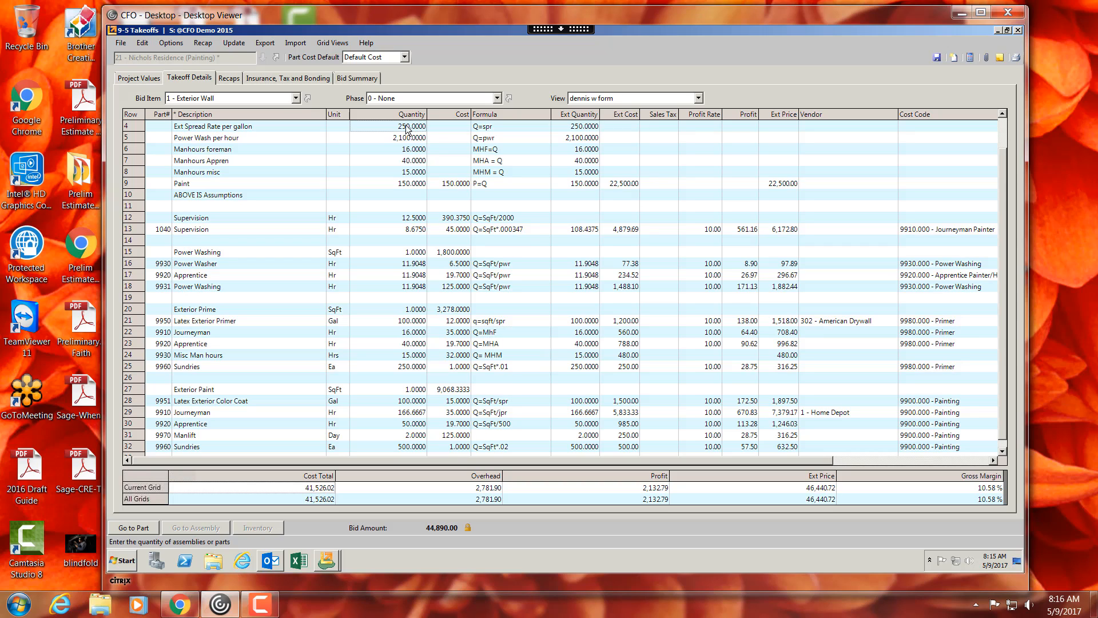
{"action": "left_click_drag", "start_coordinate": [407, 129], "coordinate": [409, 184]}
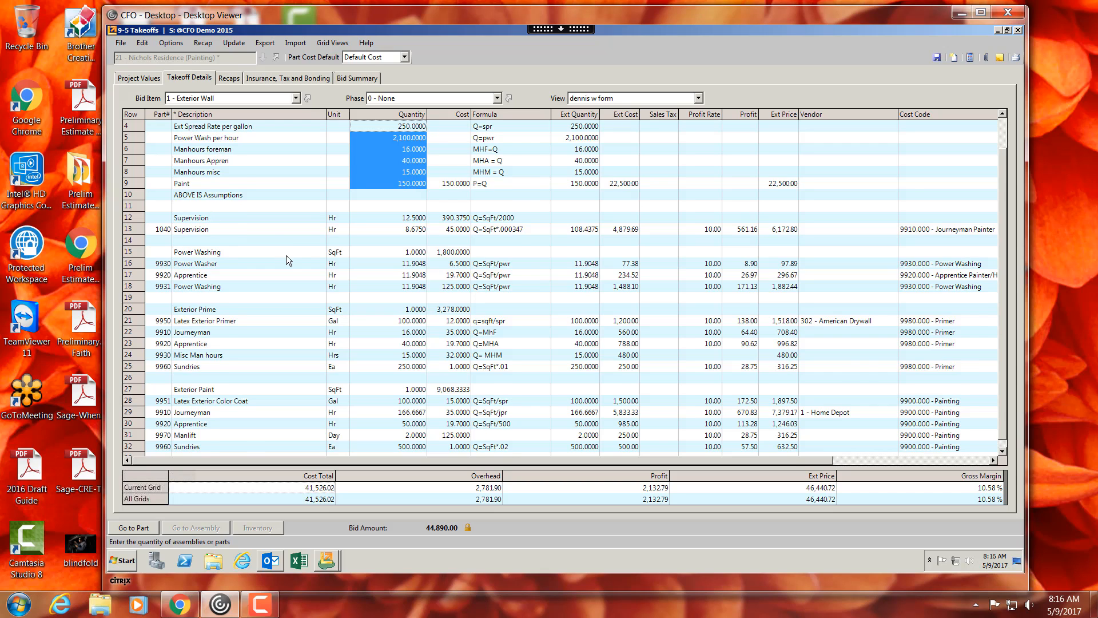
{"action": "scroll", "coordinate": [286, 256], "scroll_direction": "up", "scroll_amount": 1}
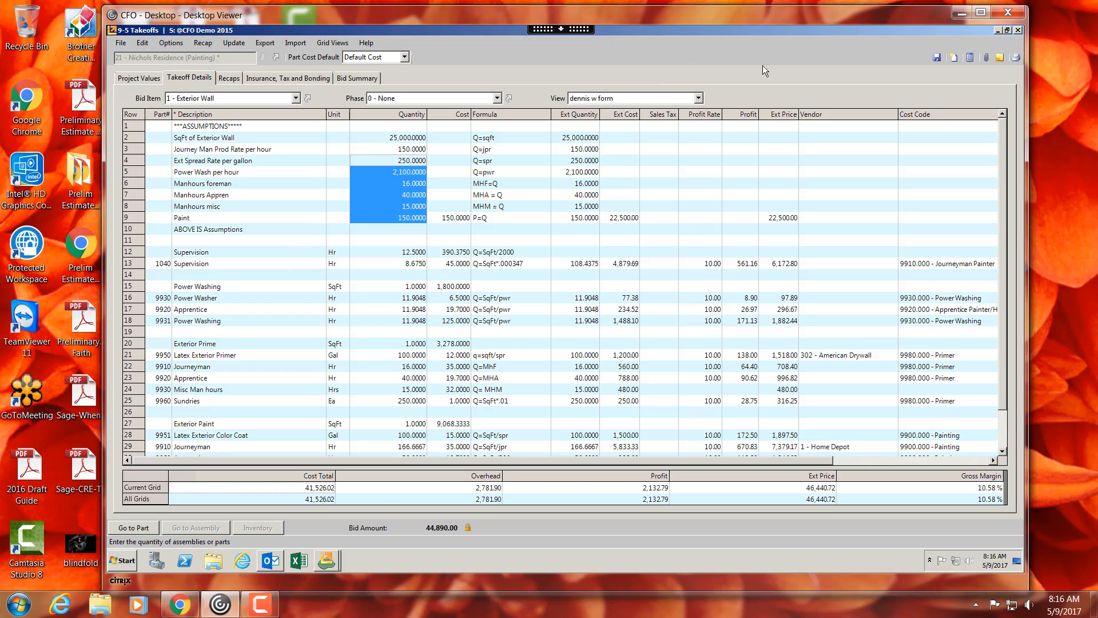
{"action": "left_click", "coordinate": [391, 139]}
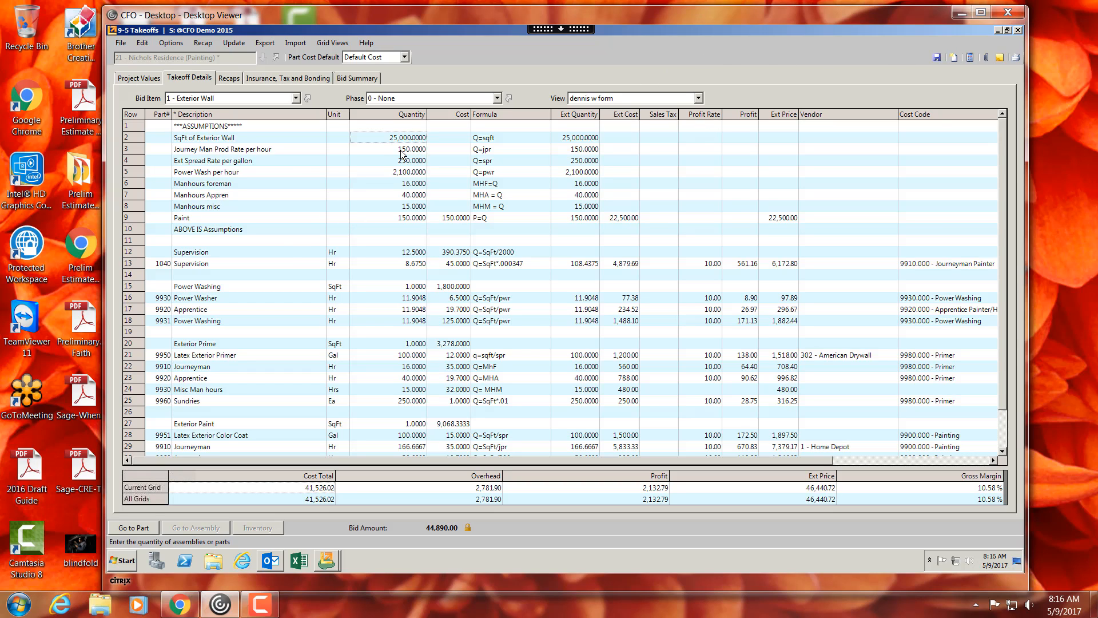
{"action": "left_click_drag", "start_coordinate": [400, 150], "coordinate": [398, 205]}
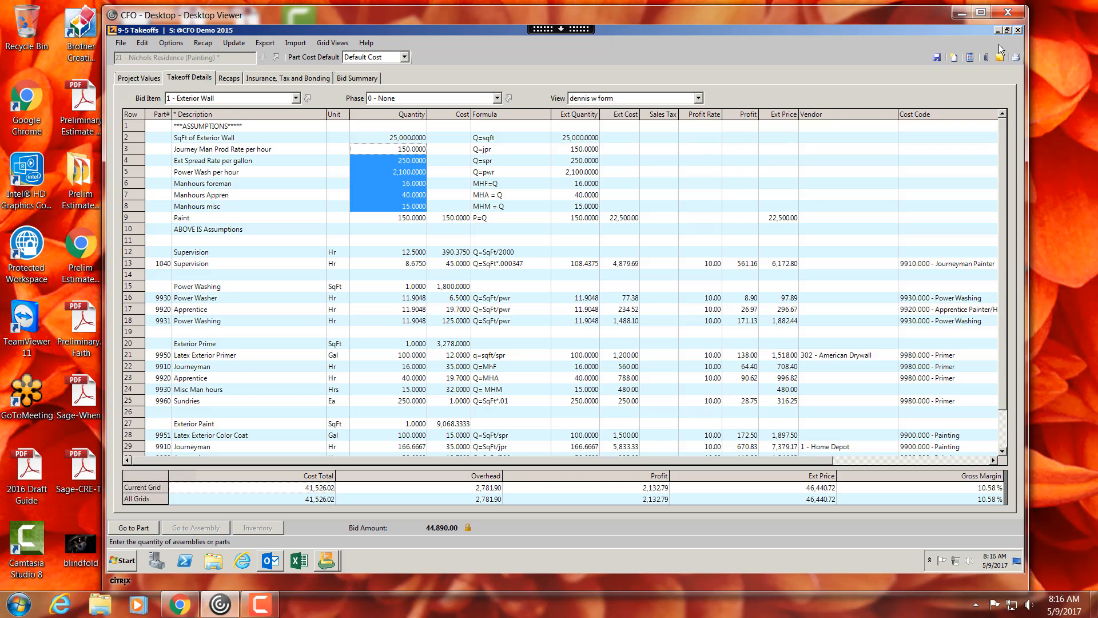
- Close the takeoff and open Schedules under 10 - Scheduling
{"action": "left_click", "coordinate": [1018, 31]}
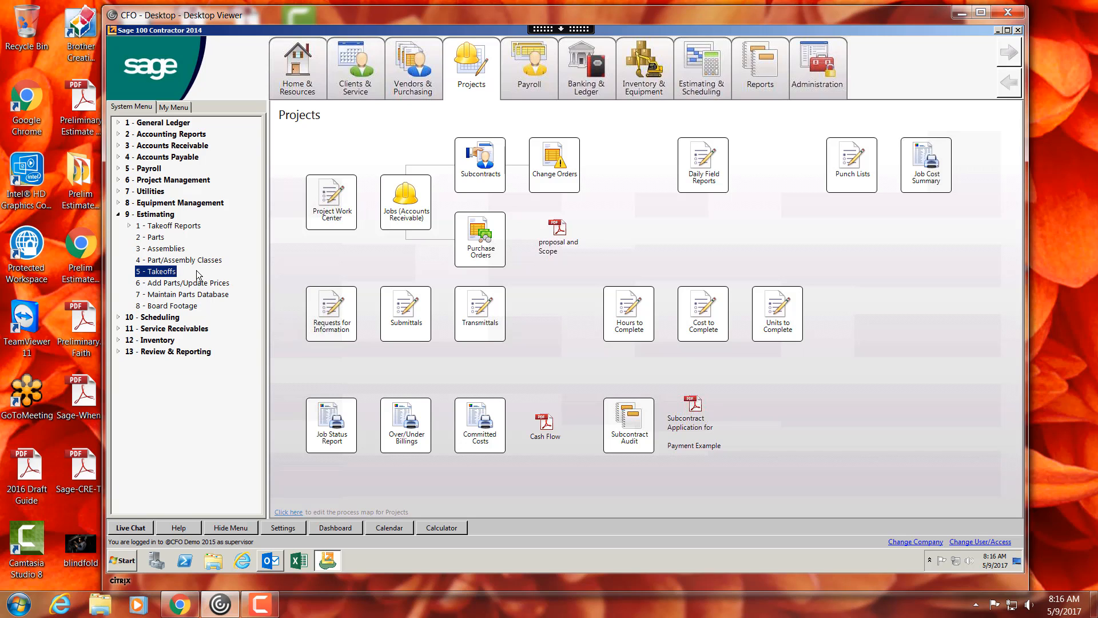
{"action": "double_click", "coordinate": [124, 319]}
{"action": "left_click", "coordinate": [157, 352]}
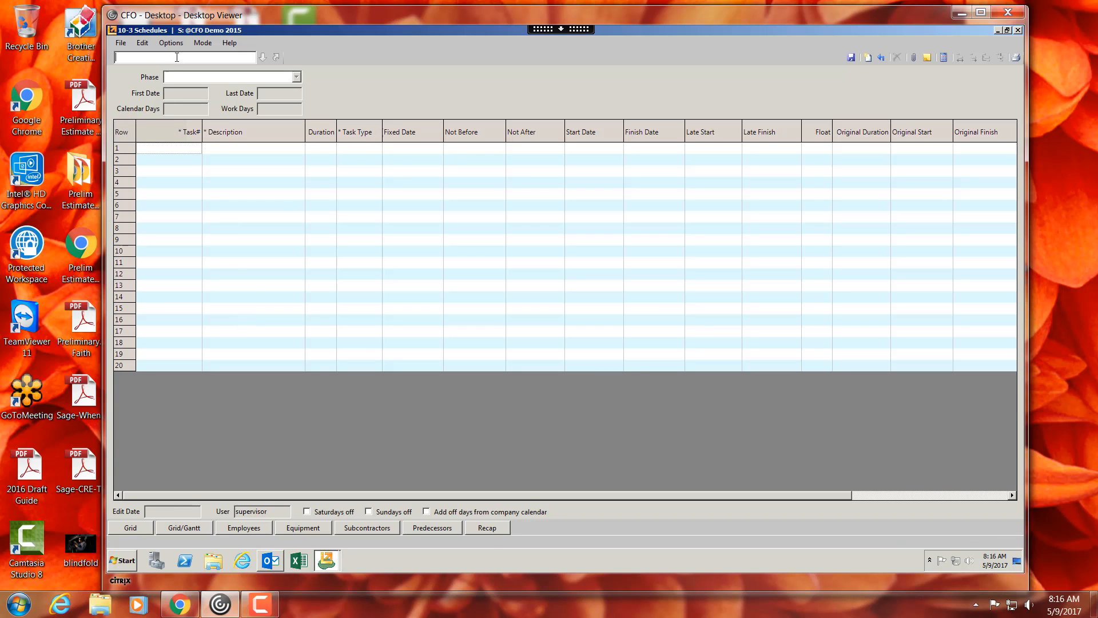
- Open schedule 6 - Concrete #, review its tasks, and show it in the Grid/Gantt view
{"action": "type", "text": "6"}
{"action": "key", "text": "Tab"}
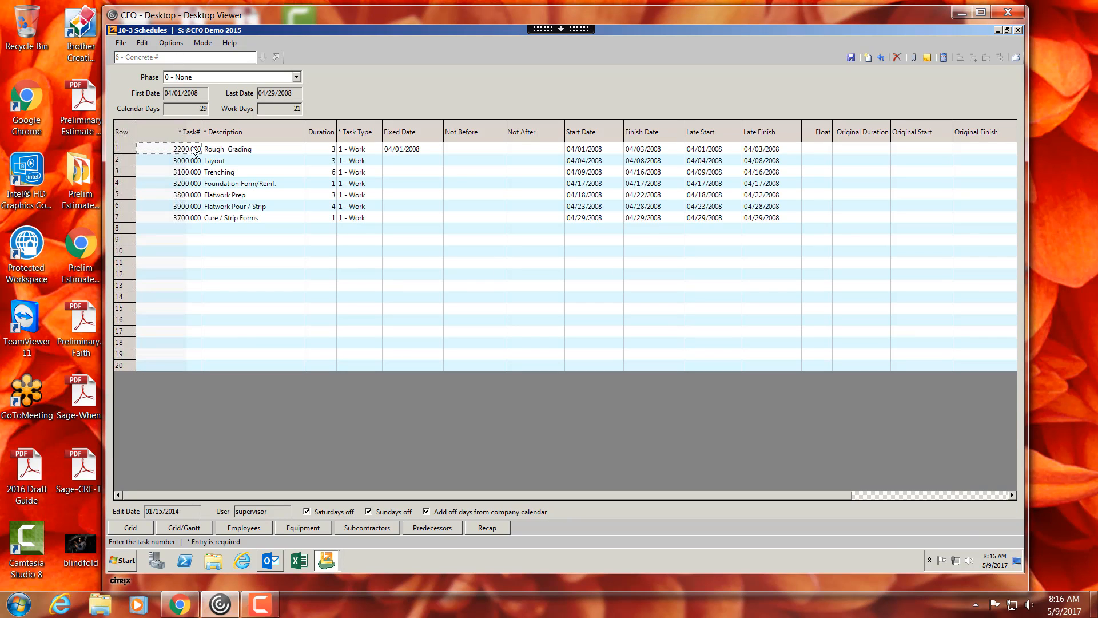
{"action": "left_click_drag", "start_coordinate": [232, 161], "coordinate": [236, 213]}
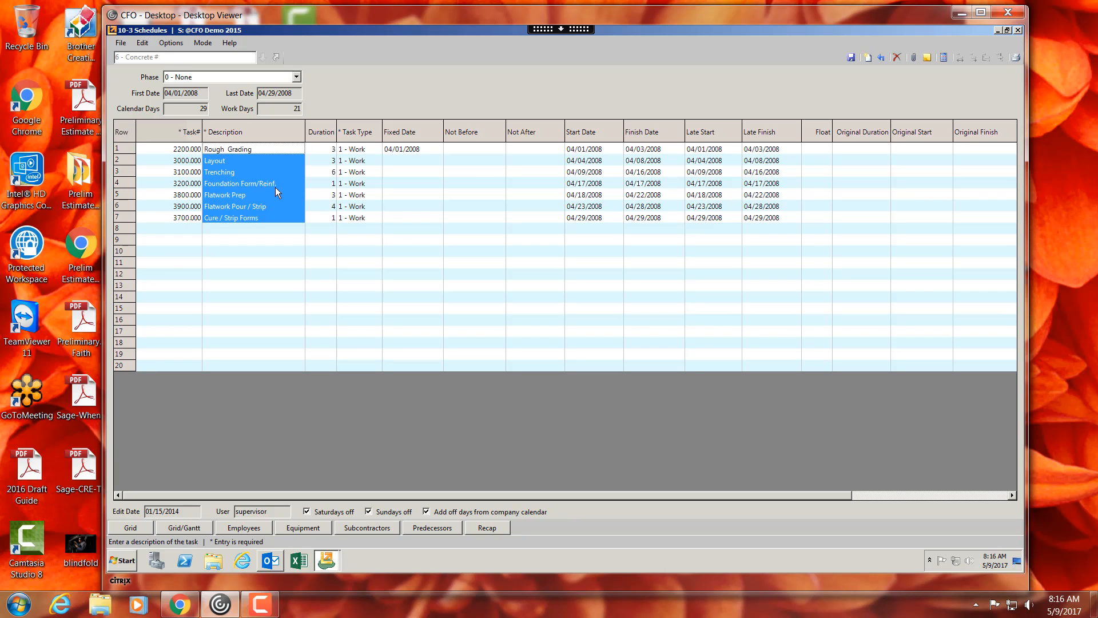
{"action": "left_click", "coordinate": [246, 195]}
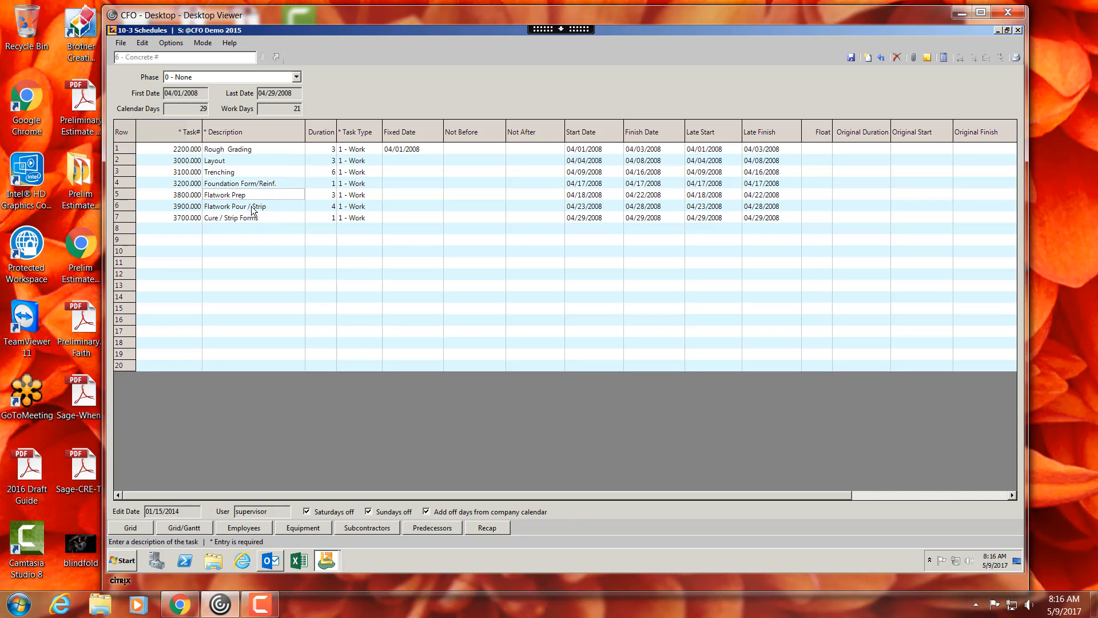
{"action": "left_click", "coordinate": [252, 207]}
{"action": "left_click", "coordinate": [250, 219]}
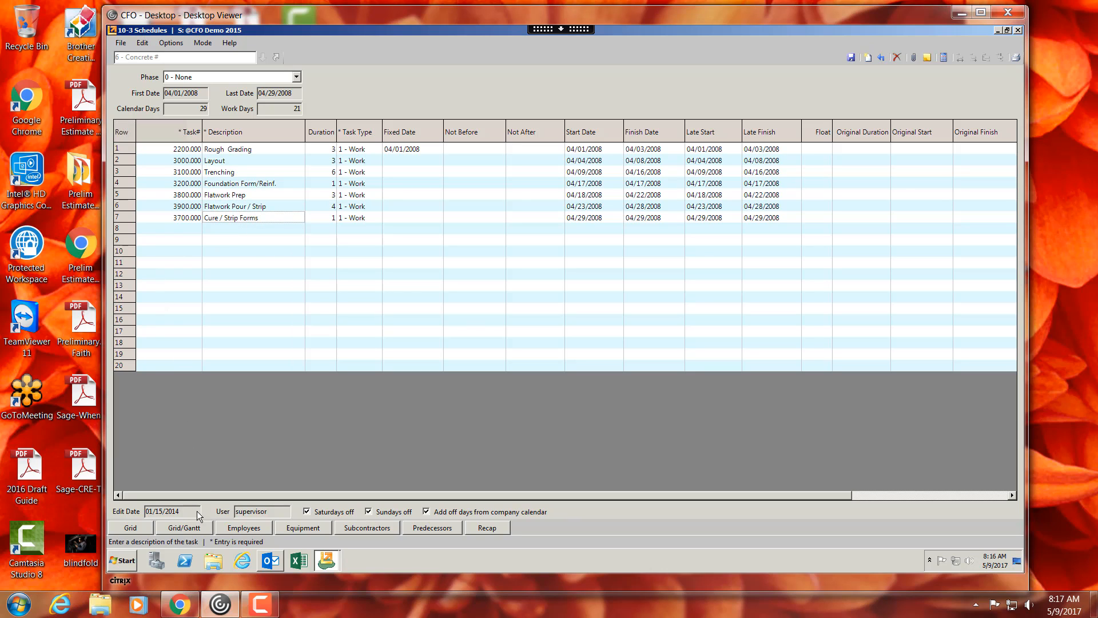
{"action": "left_click", "coordinate": [196, 532]}
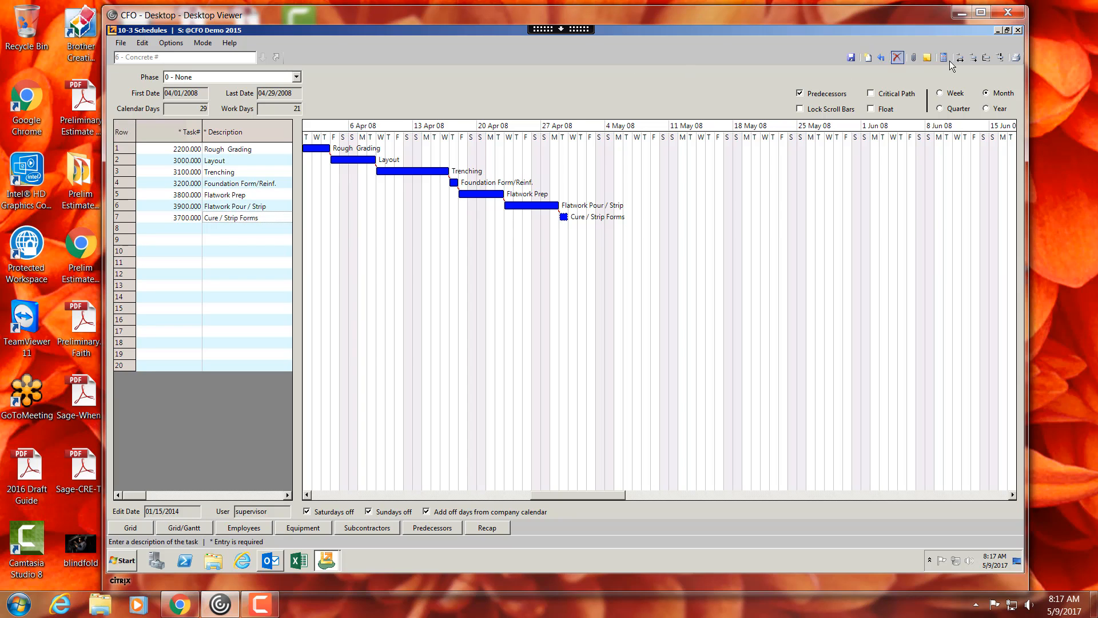
- Clear the current schedule and open schedule 50 - Crew Schedule
{"action": "left_click", "coordinate": [867, 58]}
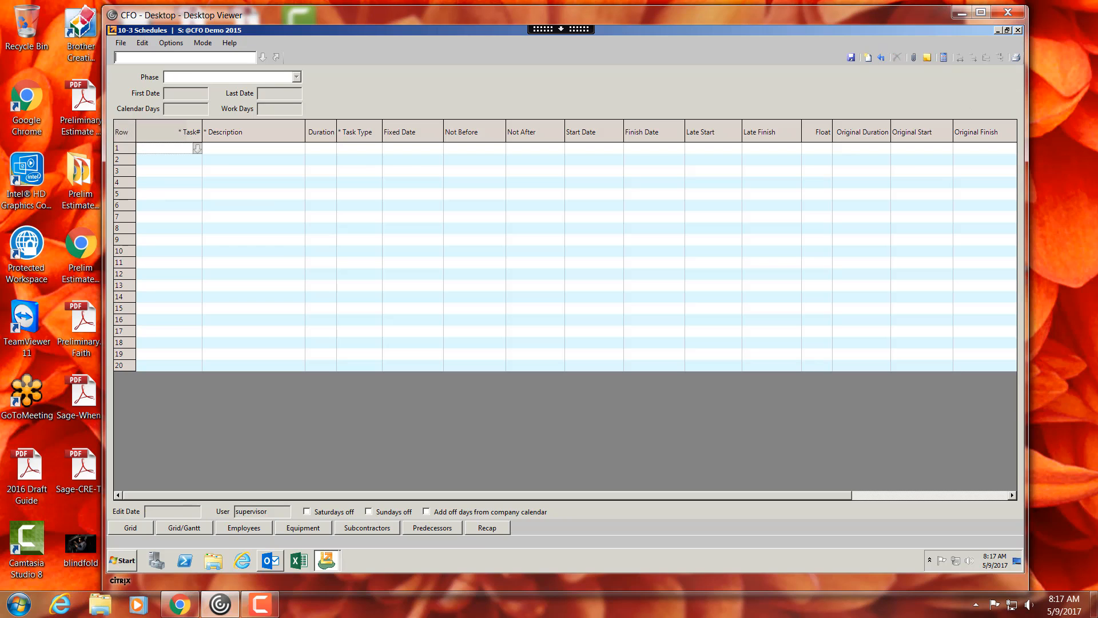
{"action": "type", "text": "50"}
{"action": "key", "text": "Return"}
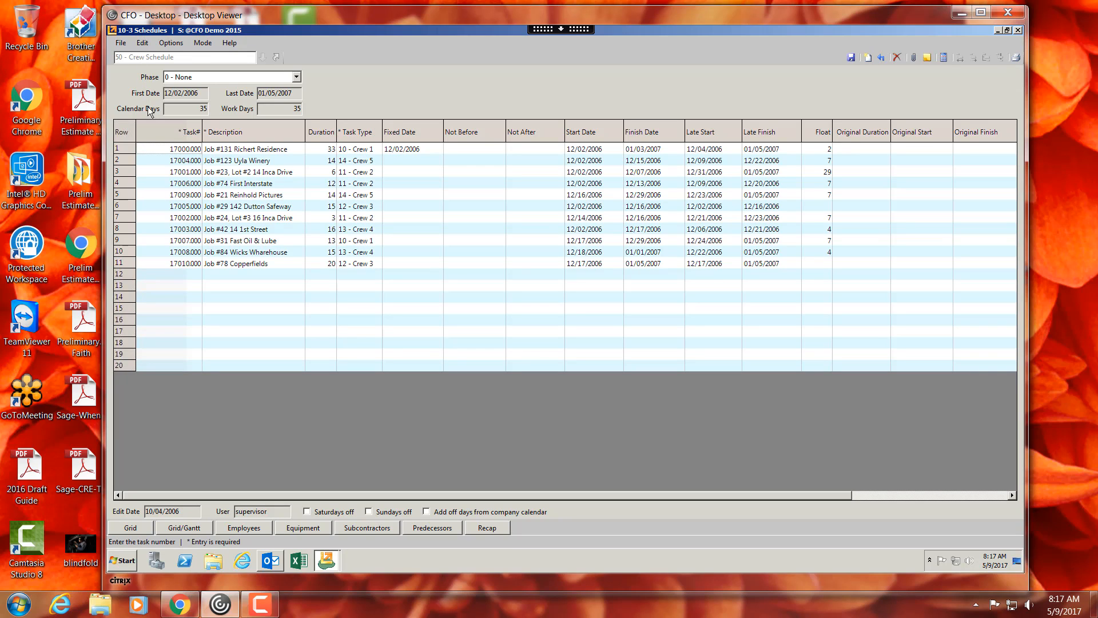
- Review the crew schedule's task types, job descriptions and durations
{"action": "left_click_drag", "start_coordinate": [363, 152], "coordinate": [362, 237]}
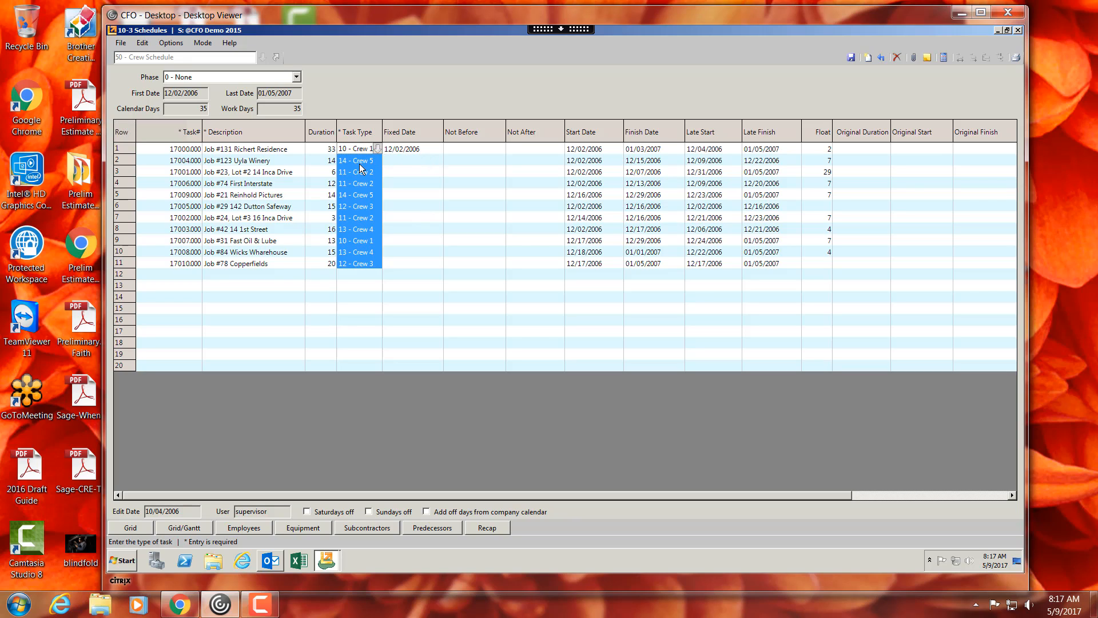
{"action": "left_click_drag", "start_coordinate": [362, 160], "coordinate": [361, 260]}
{"action": "left_click", "coordinate": [227, 152]}
{"action": "left_click_drag", "start_coordinate": [231, 161], "coordinate": [245, 264]}
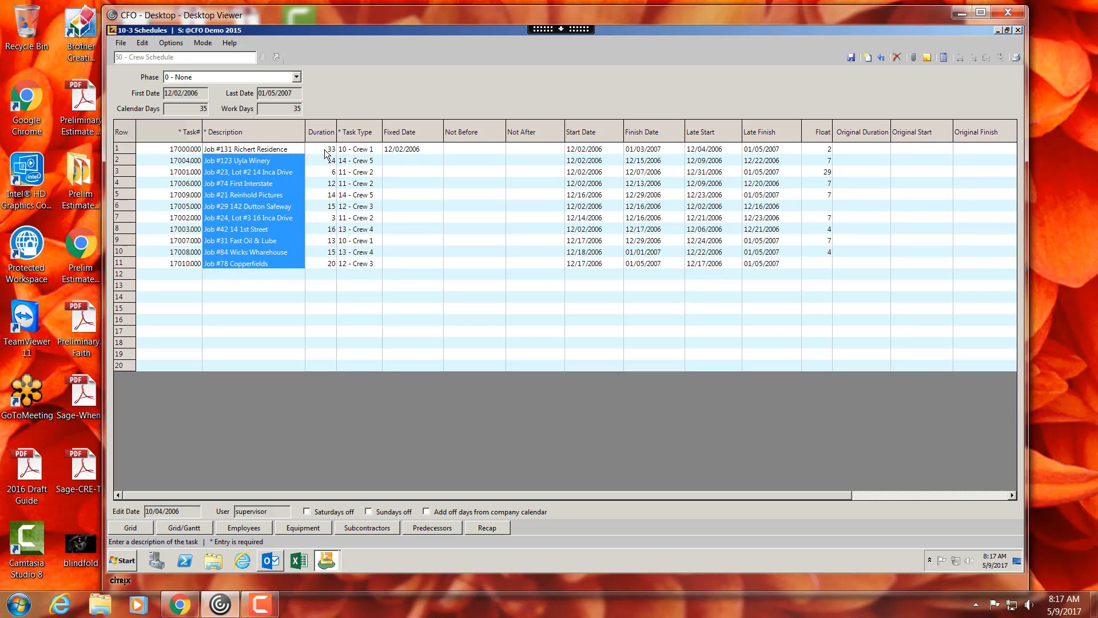
{"action": "left_click_drag", "start_coordinate": [329, 149], "coordinate": [332, 265]}
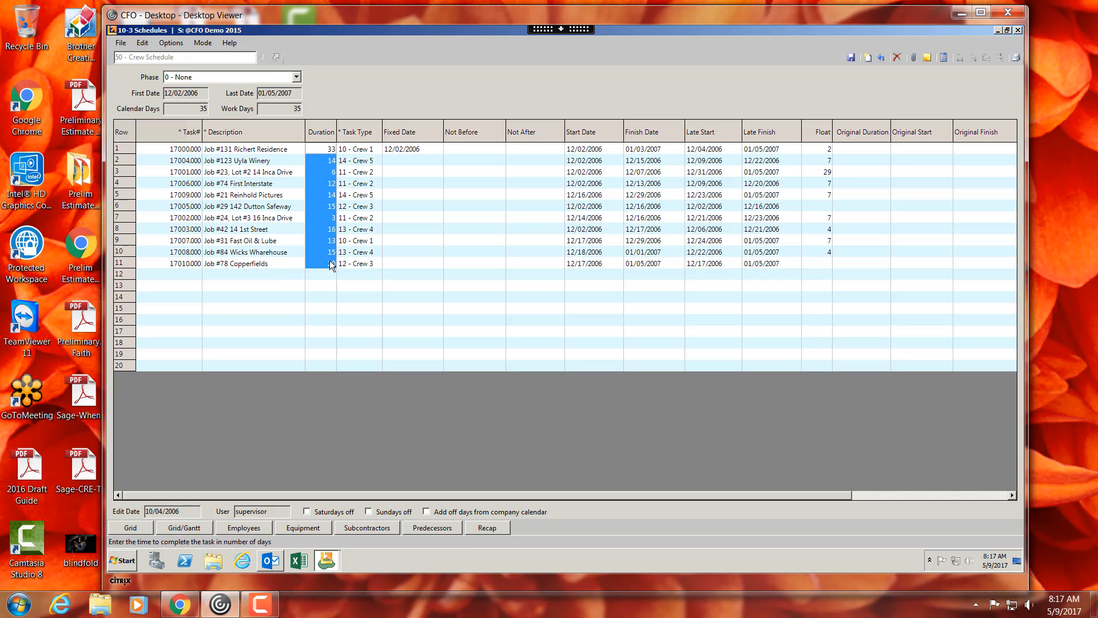
- Switch the crew schedule to the Grid/Gantt view, then close the Schedules window
{"action": "left_click", "coordinate": [187, 529]}
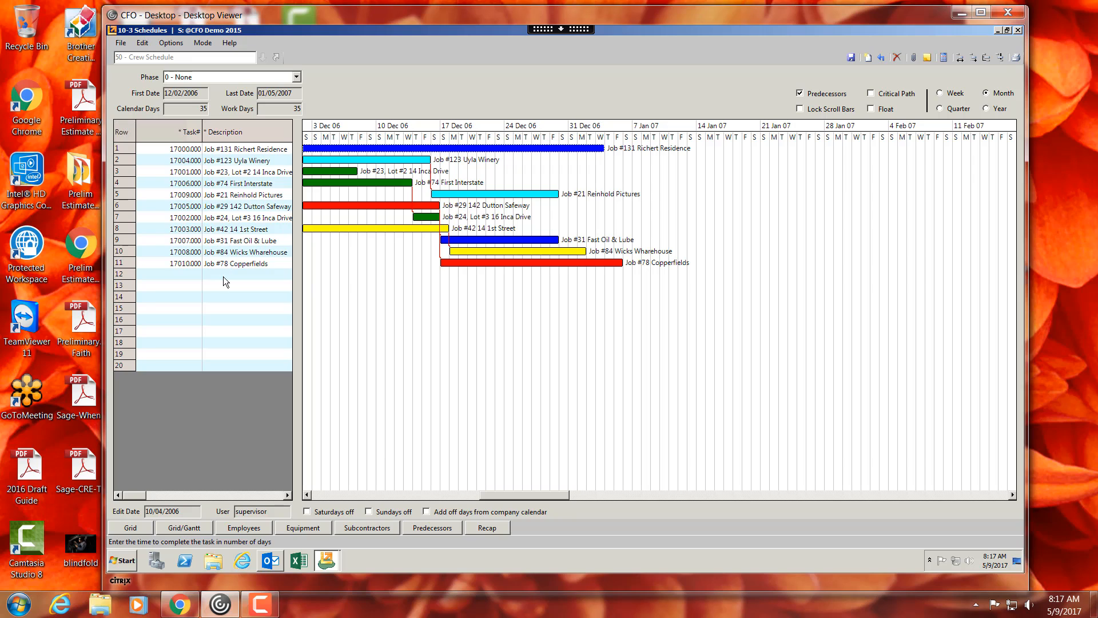
{"action": "left_click_drag", "start_coordinate": [223, 277], "coordinate": [225, 363]}
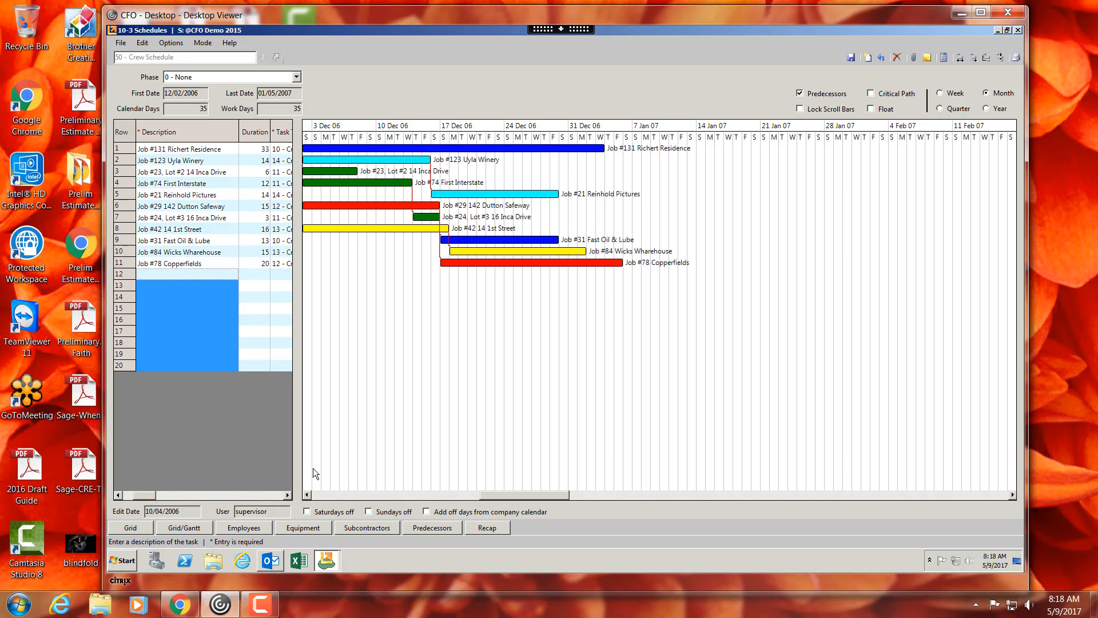
{"action": "left_click", "coordinate": [334, 494]}
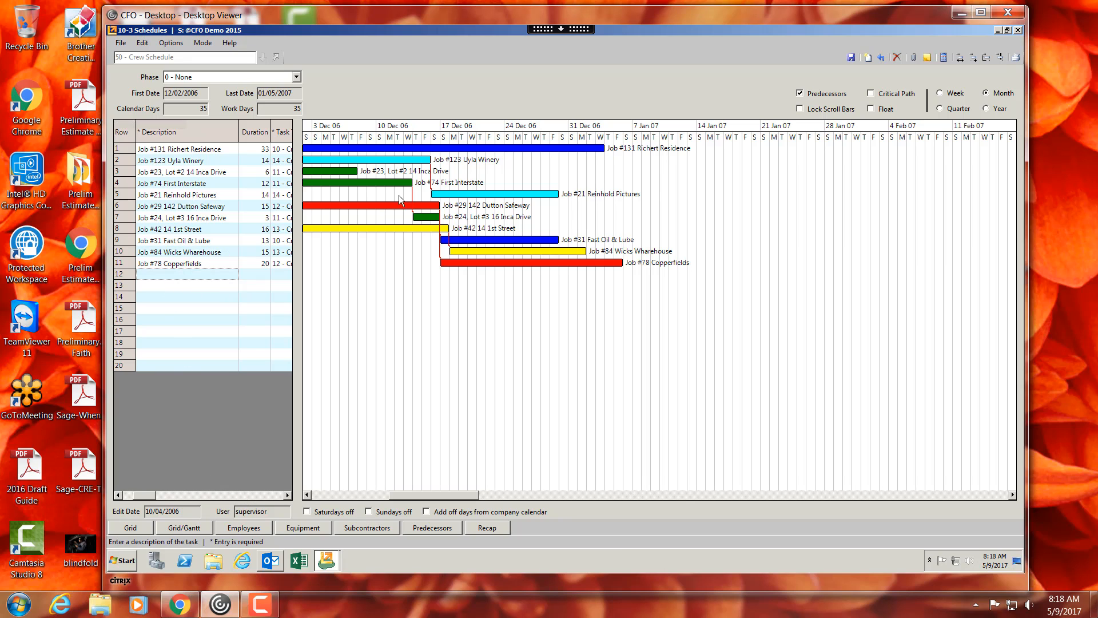
{"action": "left_click", "coordinate": [1018, 31]}
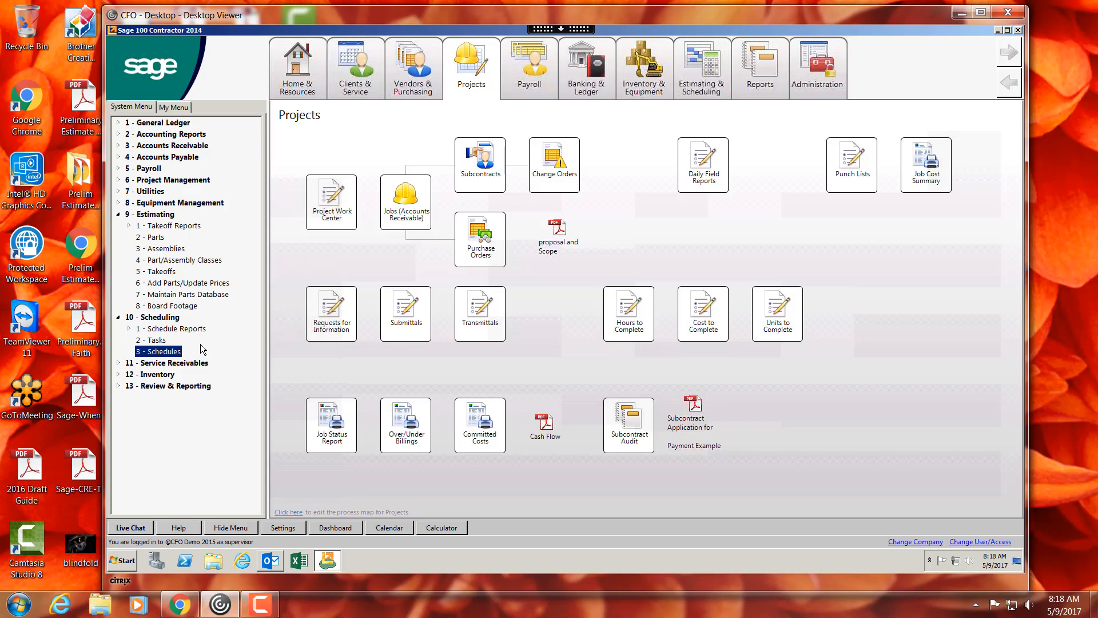